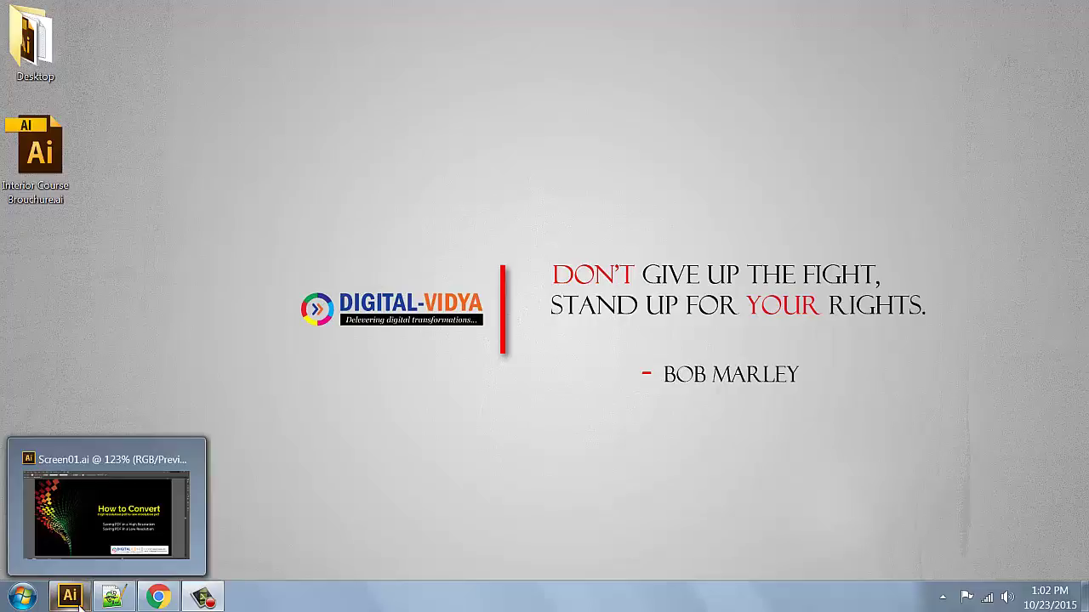
- Restore the Screen01.ai 'How to Convert' title document from the taskbar
{"action": "left_click", "coordinate": [75, 600]}
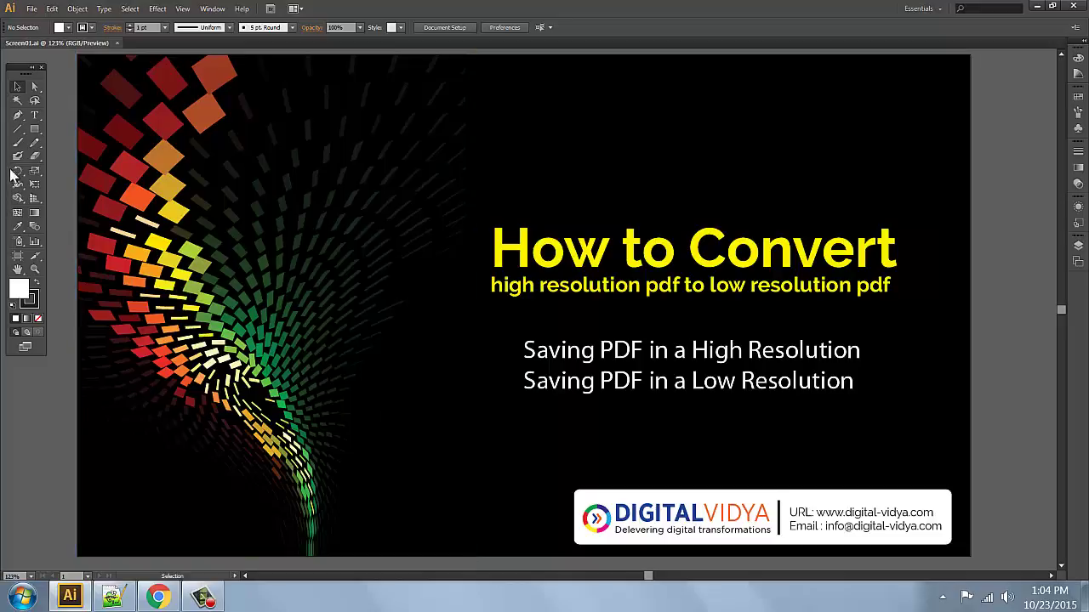
- Open Interior Course Brouchure.ai from the Desktop
{"action": "left_click", "coordinate": [33, 11]}
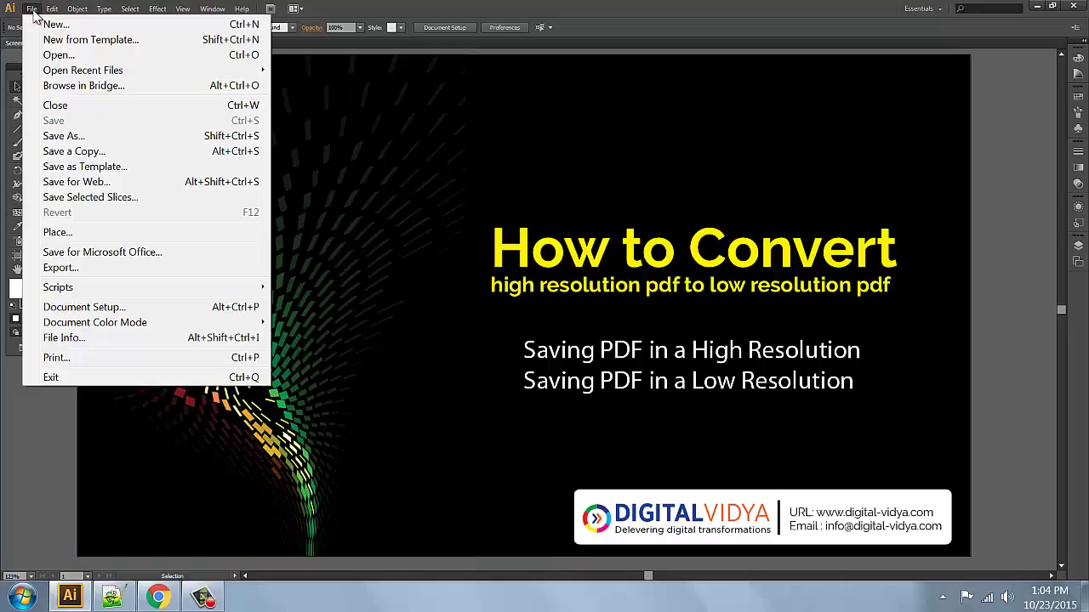
{"action": "left_click", "coordinate": [53, 55]}
{"action": "left_click", "coordinate": [48, 143]}
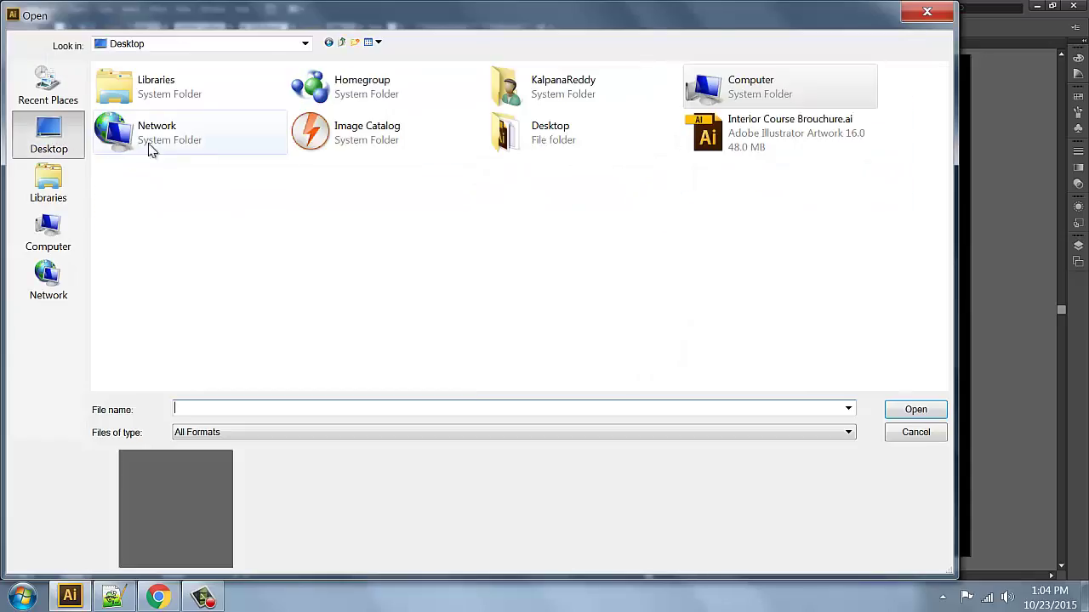
{"action": "left_click", "coordinate": [732, 138]}
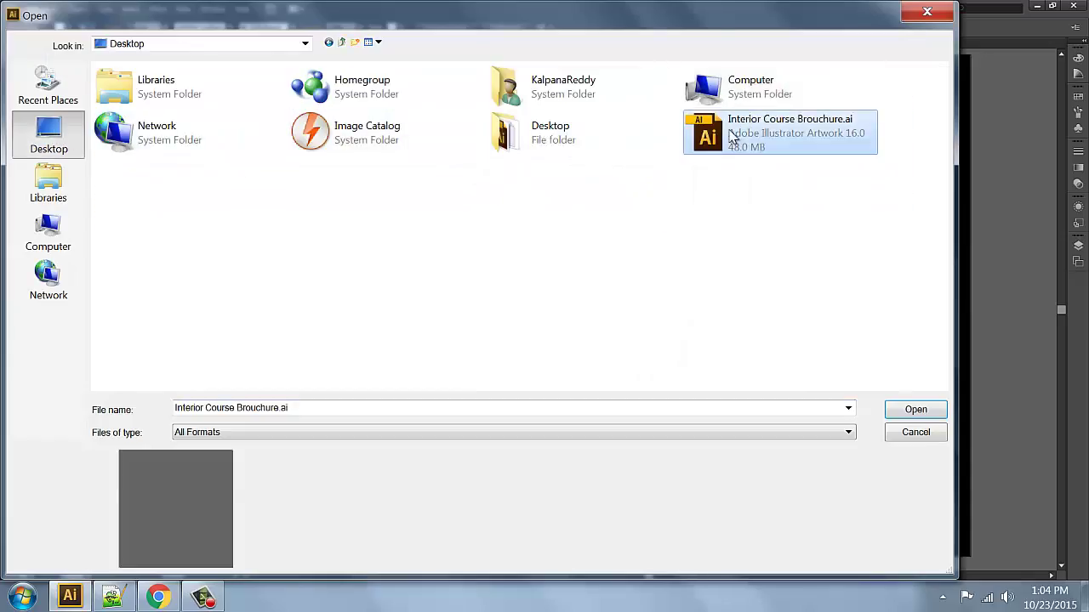
{"action": "double_click", "coordinate": [732, 137]}
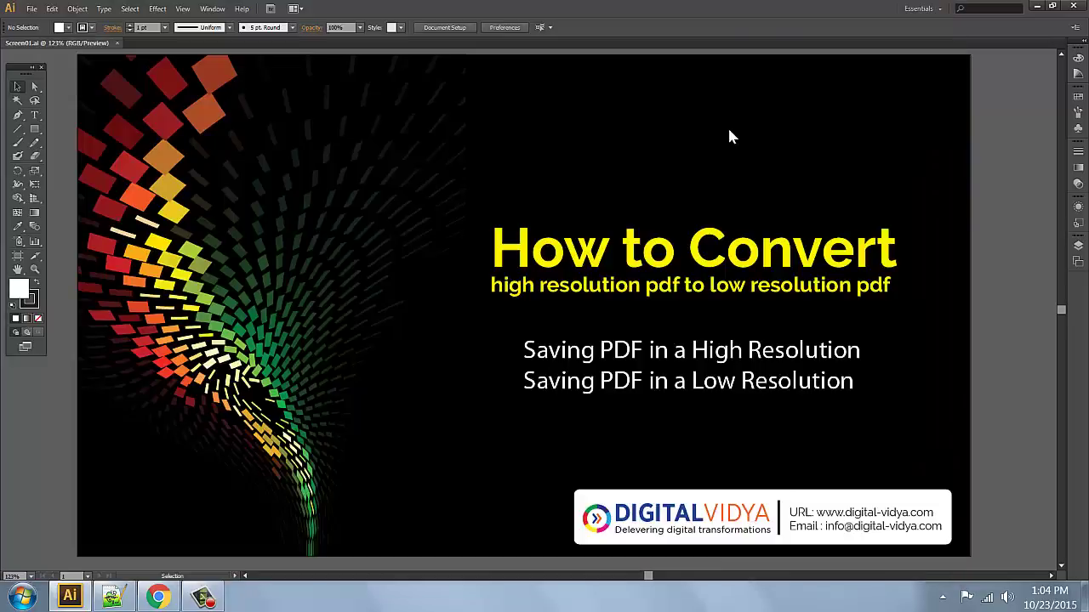
- Show rulers, fit the artboard, hide guides and step back to artboard 1
{"action": "key", "text": "ctrl+r"}
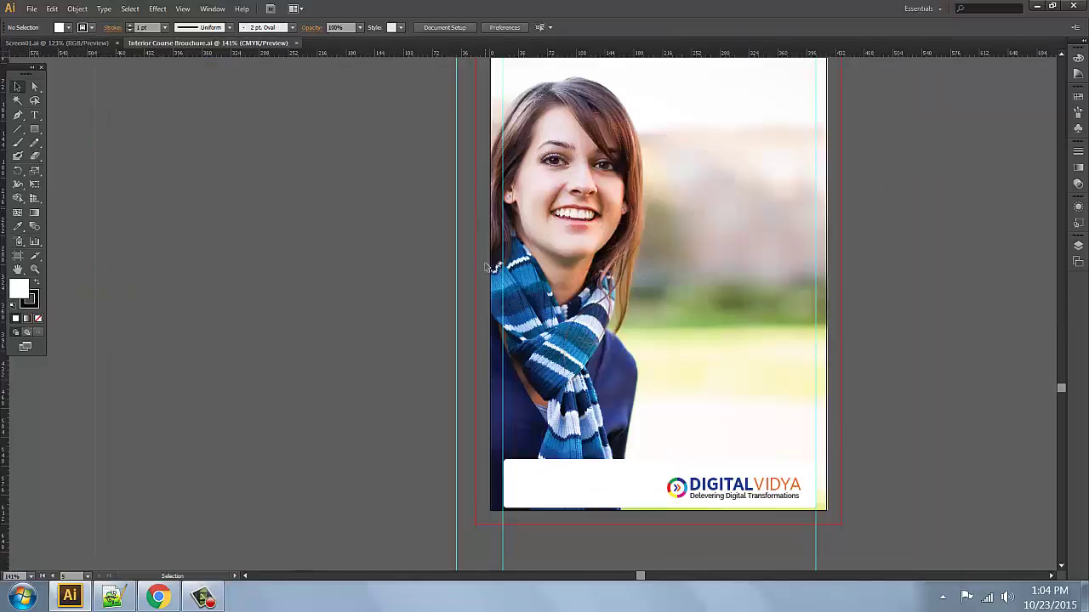
{"action": "double_click", "coordinate": [17, 271]}
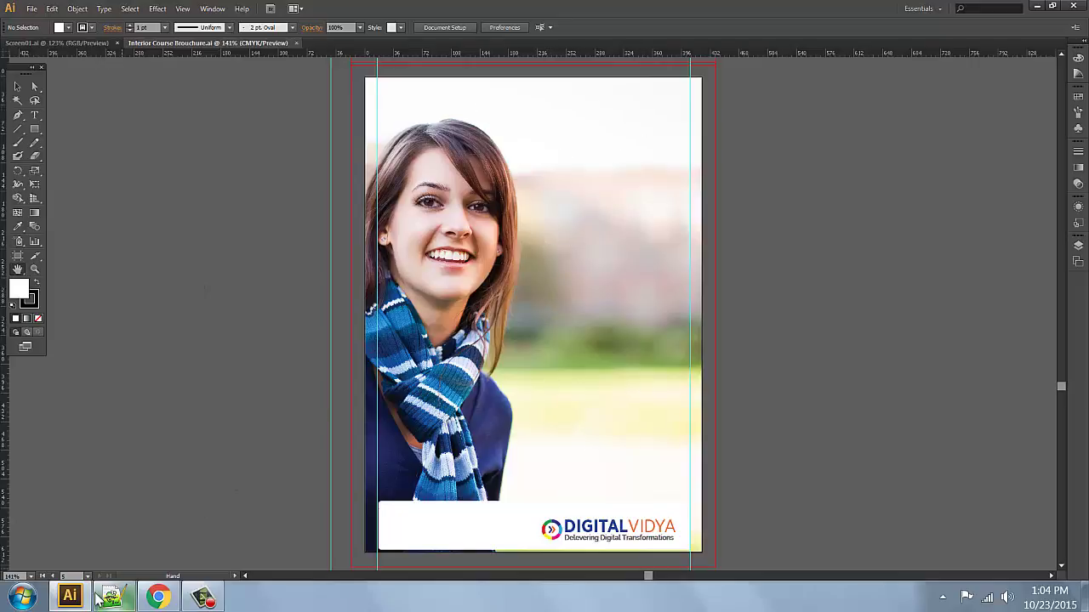
{"action": "left_click", "coordinate": [52, 577]}
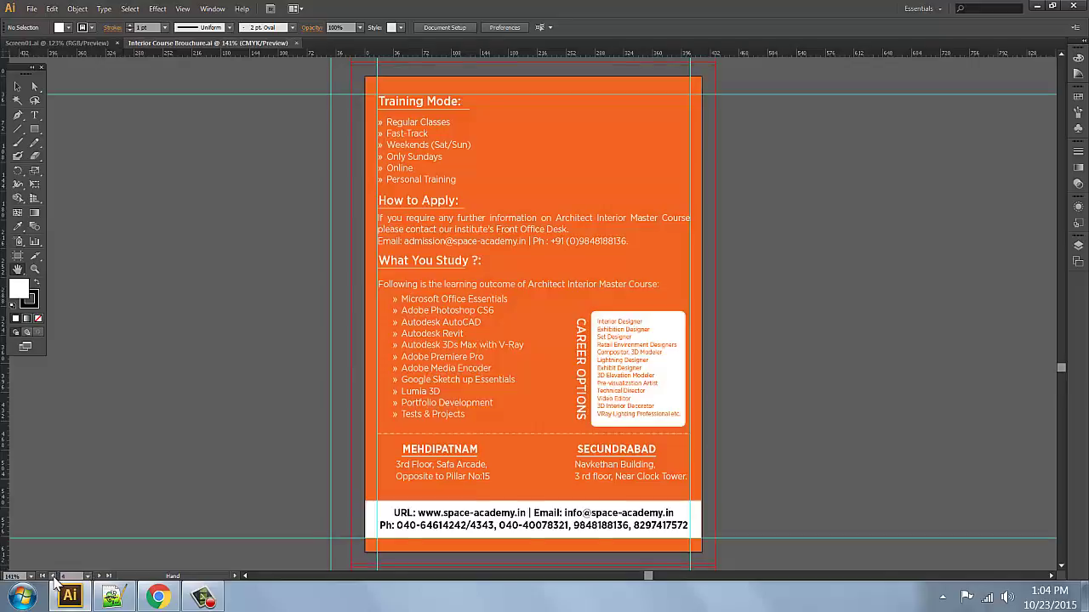
{"action": "left_click", "coordinate": [52, 577]}
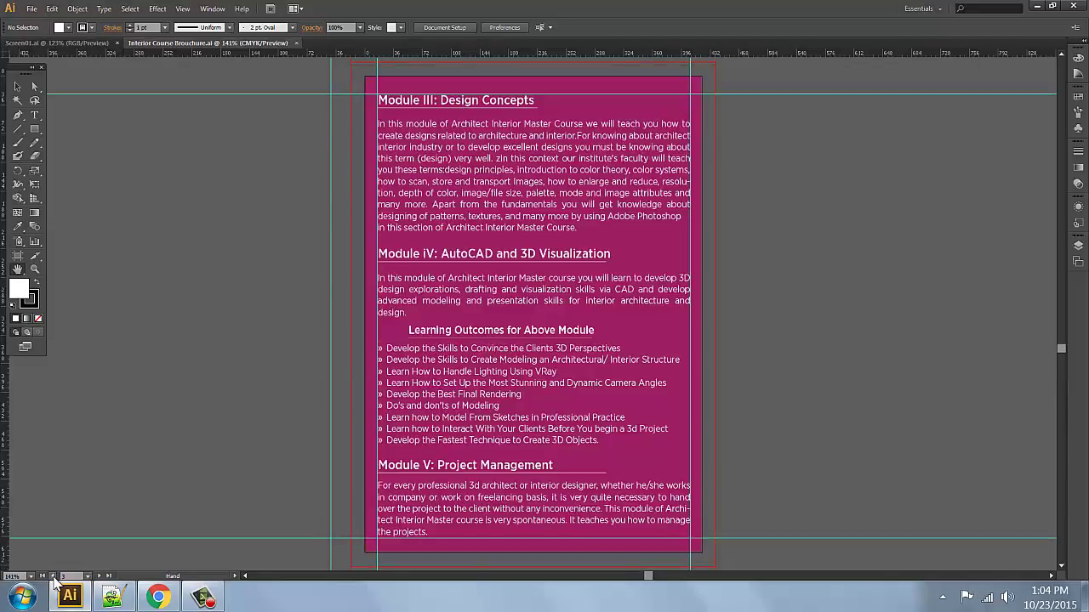
{"action": "key", "text": "ctrl+;"}
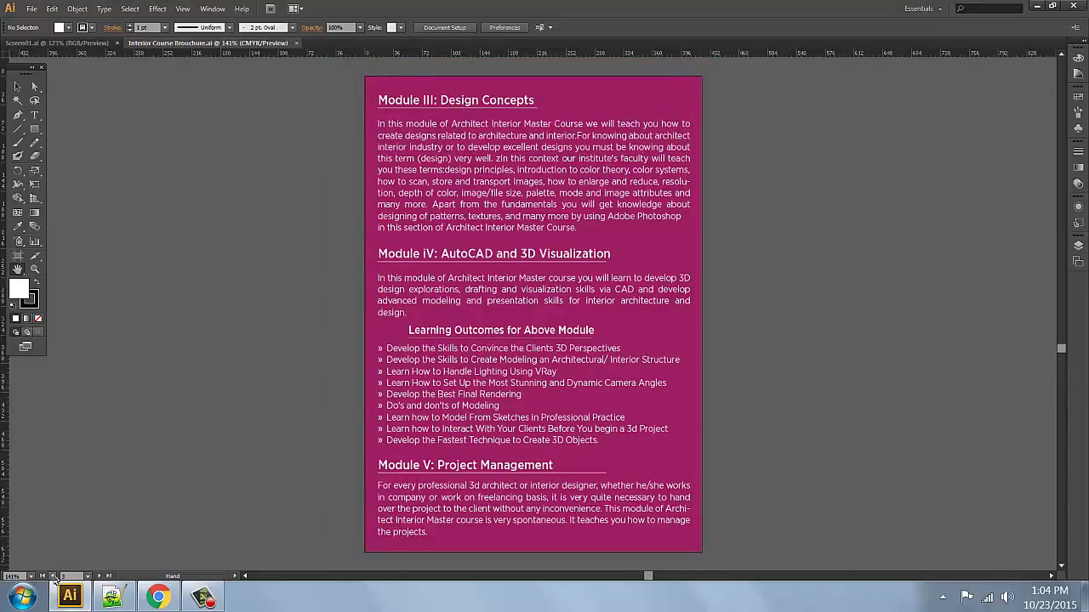
{"action": "left_click", "coordinate": [53, 577]}
{"action": "left_click", "coordinate": [53, 577]}
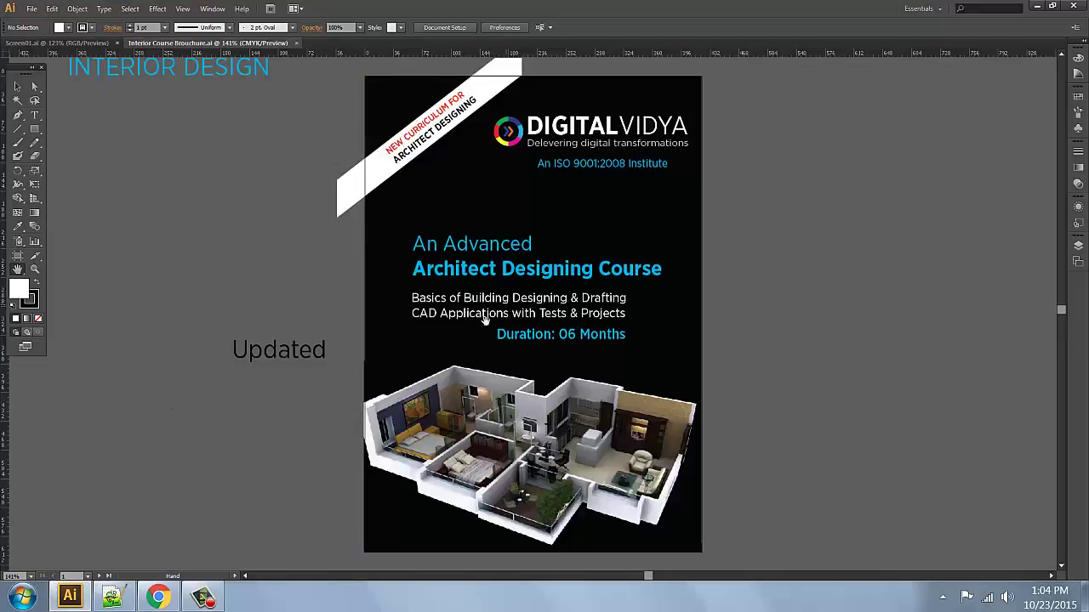
- Check the brochure .ai file's Properties on the desktop, noting its 48.0 MB size
{"action": "left_click", "coordinate": [32, 8]}
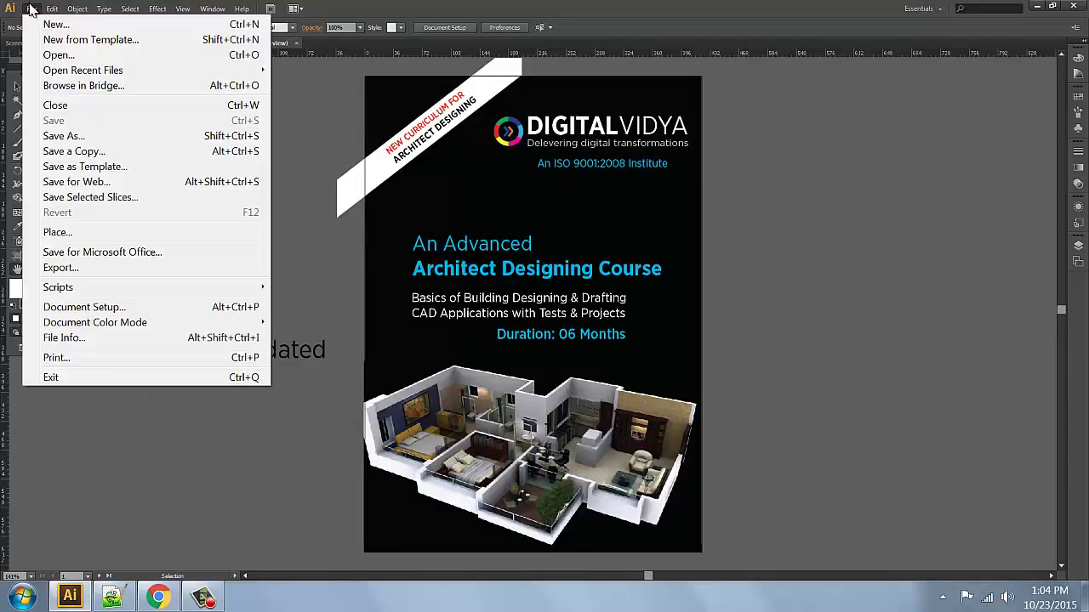
{"action": "left_click", "coordinate": [333, 110]}
{"action": "left_click", "coordinate": [1037, 7]}
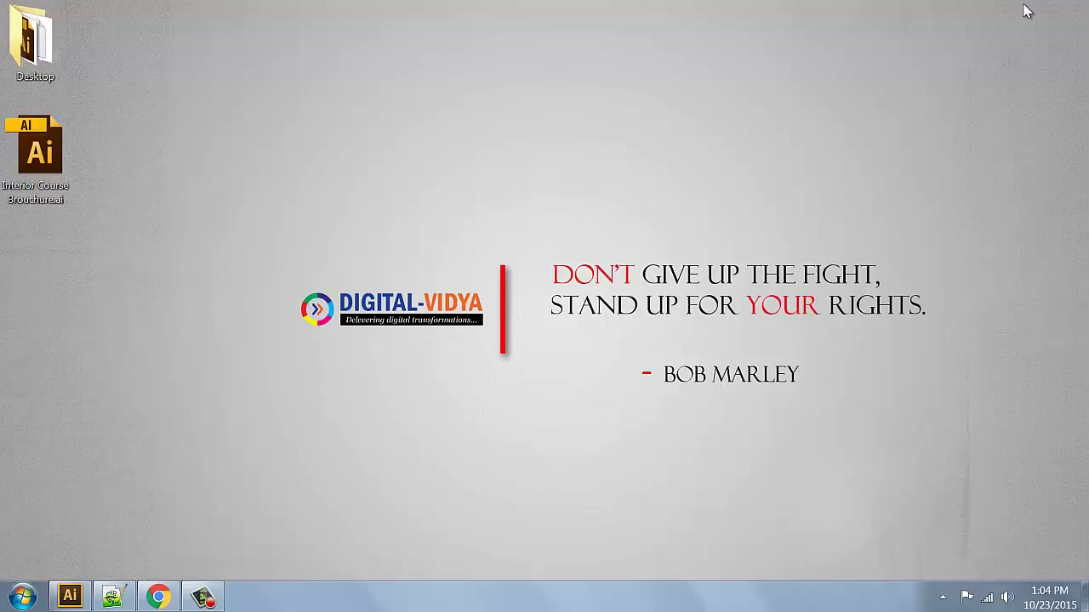
{"action": "right_click", "coordinate": [44, 163]}
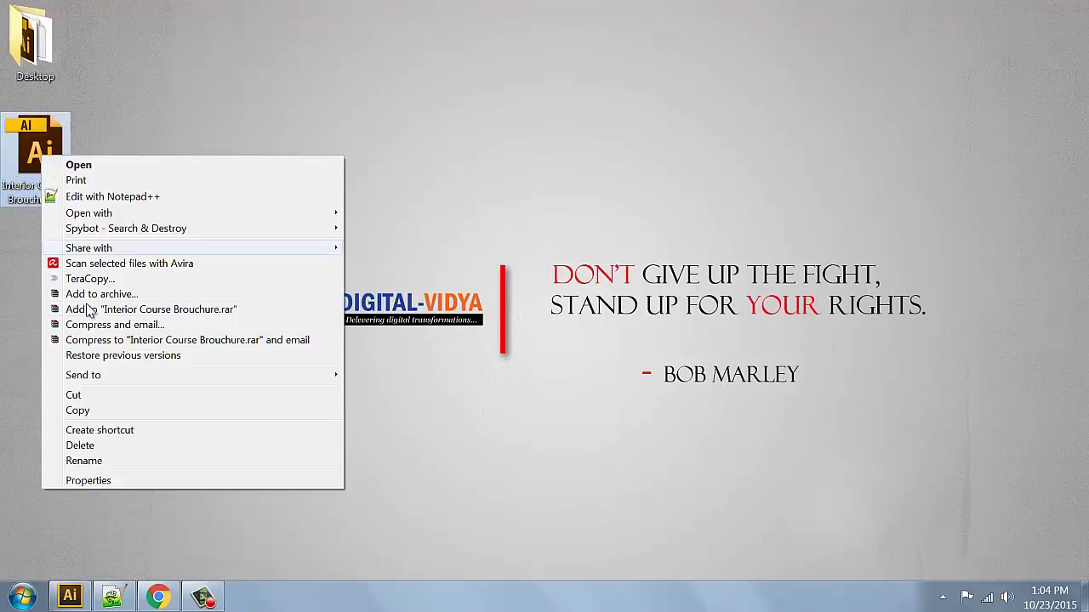
{"action": "left_click", "coordinate": [89, 480]}
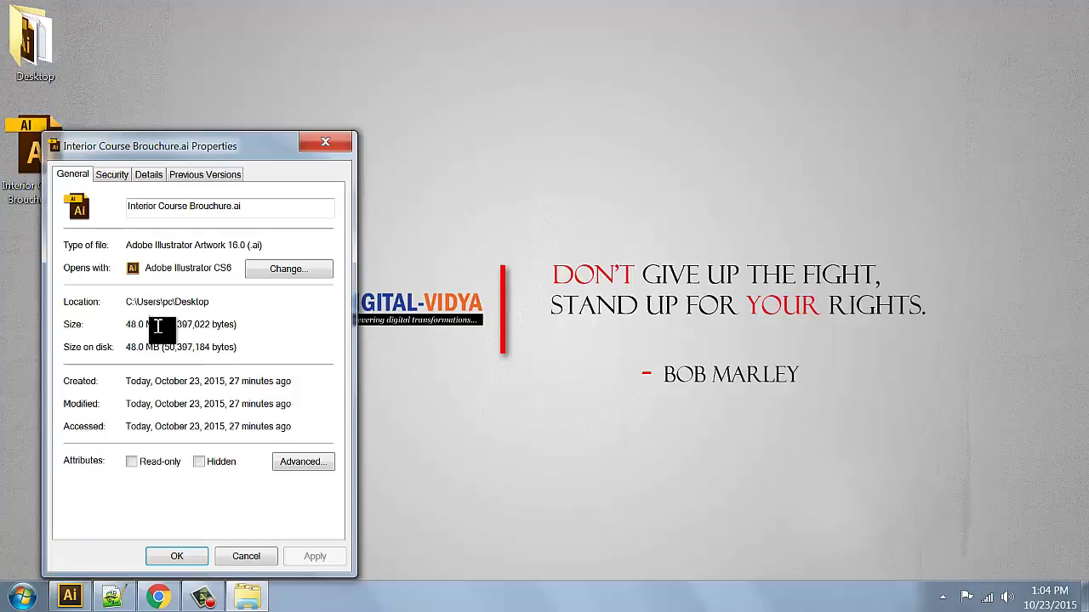
{"action": "left_click_drag", "start_coordinate": [159, 325], "coordinate": [111, 322]}
{"action": "left_click", "coordinate": [245, 557]}
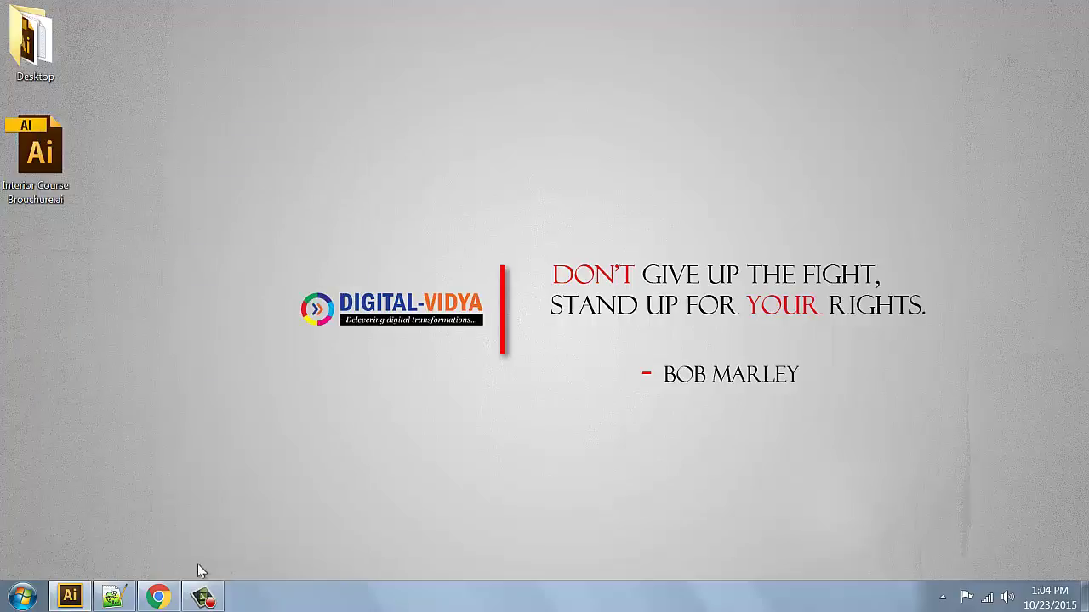
- Save a copy named 'HighRes' as Adobe PDF with the [High Quality Print] preset
{"action": "left_click", "coordinate": [77, 600]}
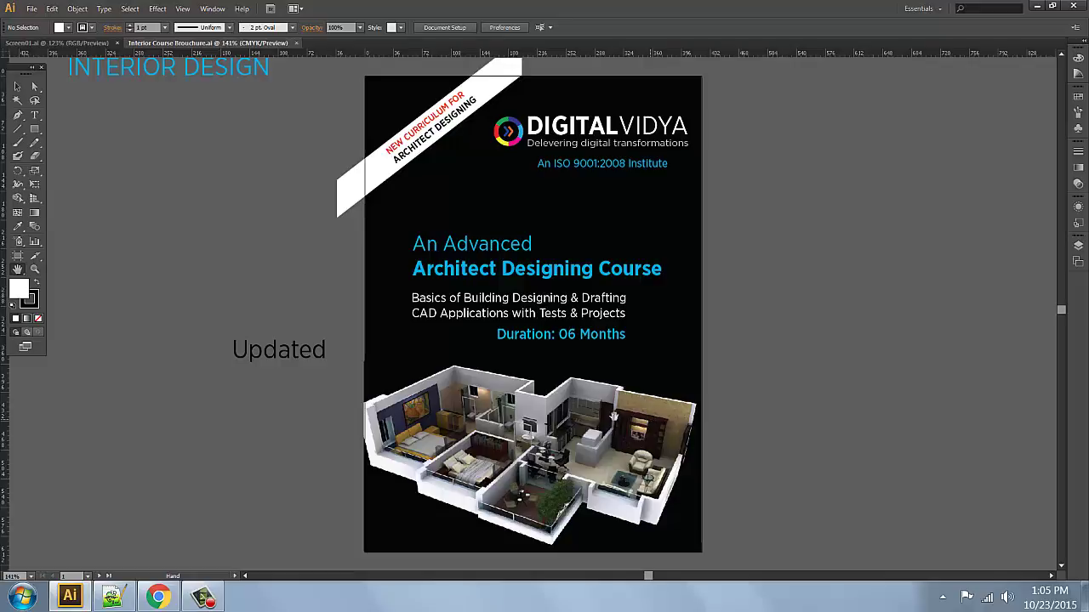
{"action": "left_click", "coordinate": [31, 10]}
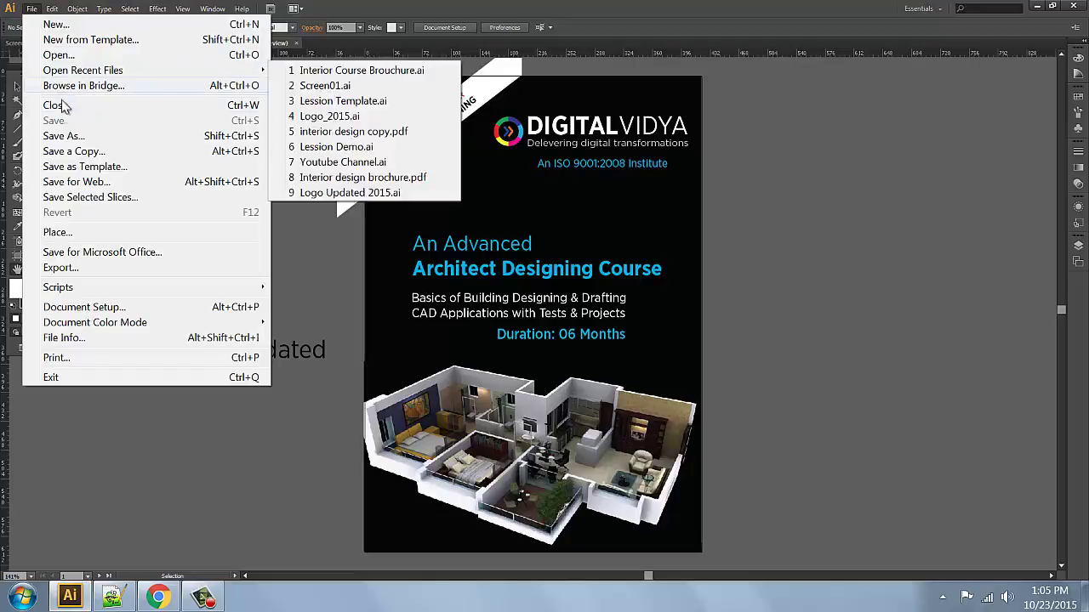
{"action": "left_click", "coordinate": [73, 152]}
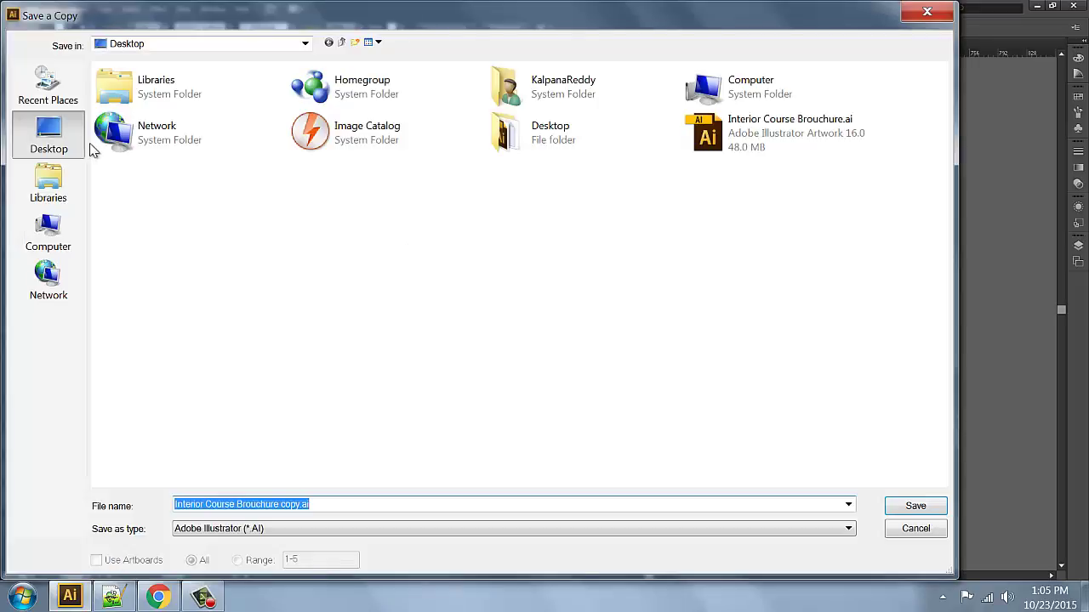
{"action": "left_click_drag", "start_coordinate": [279, 504], "coordinate": [413, 503]}
{"action": "type", "text": "HighRes"}
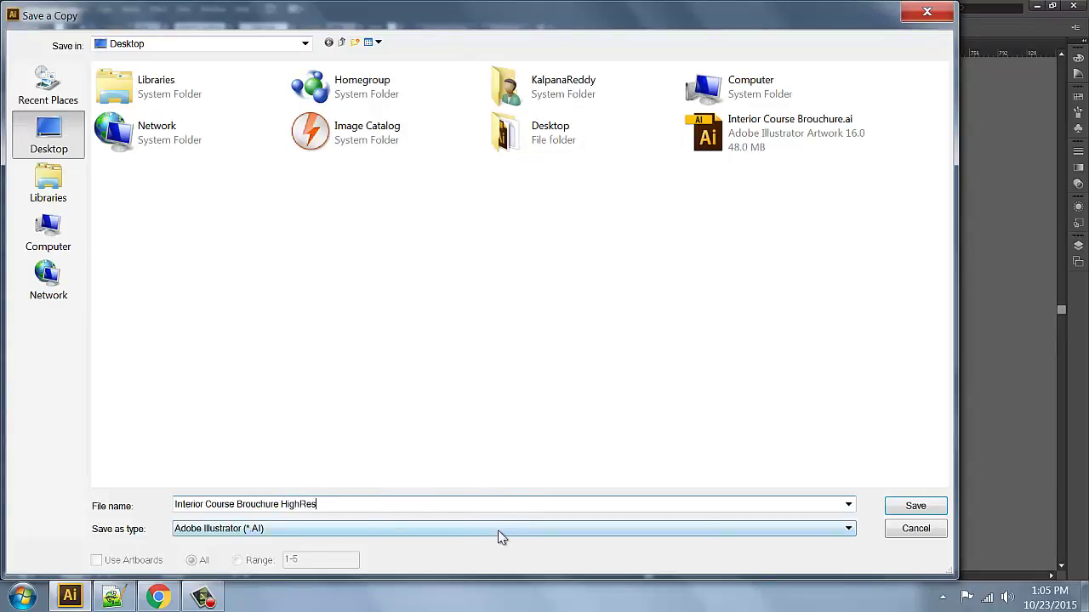
{"action": "left_click", "coordinate": [449, 529]}
{"action": "left_click", "coordinate": [297, 470]}
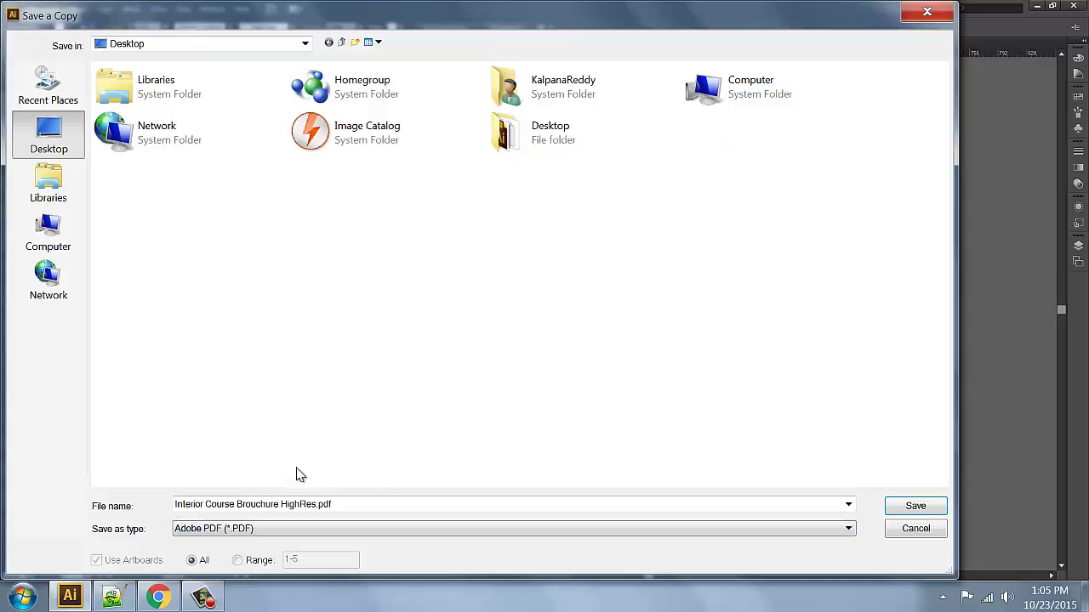
{"action": "left_click", "coordinate": [917, 510]}
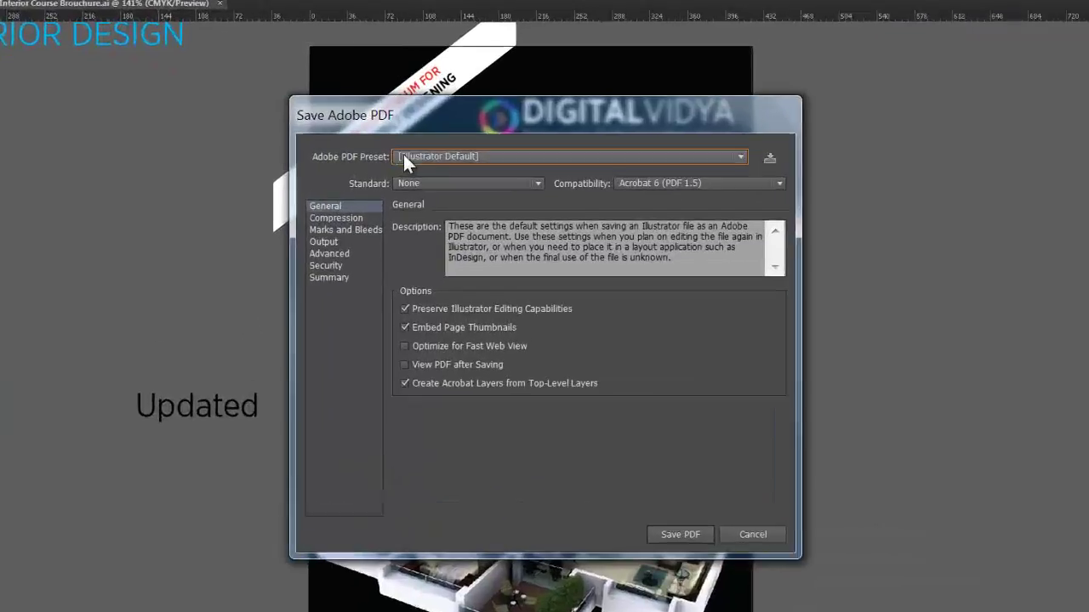
{"action": "left_click", "coordinate": [446, 160]}
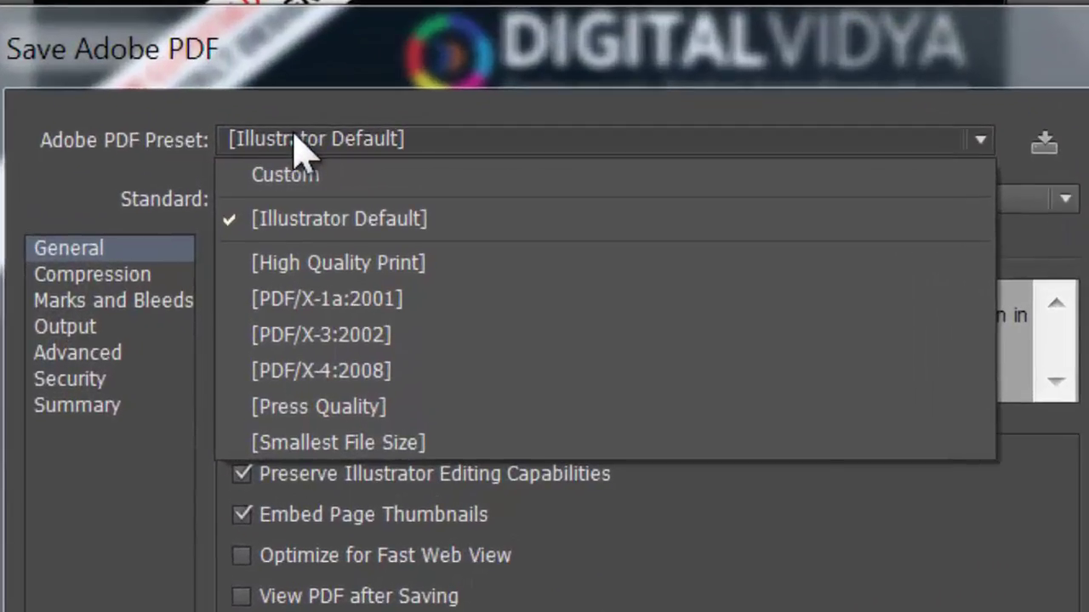
{"action": "left_click", "coordinate": [300, 265]}
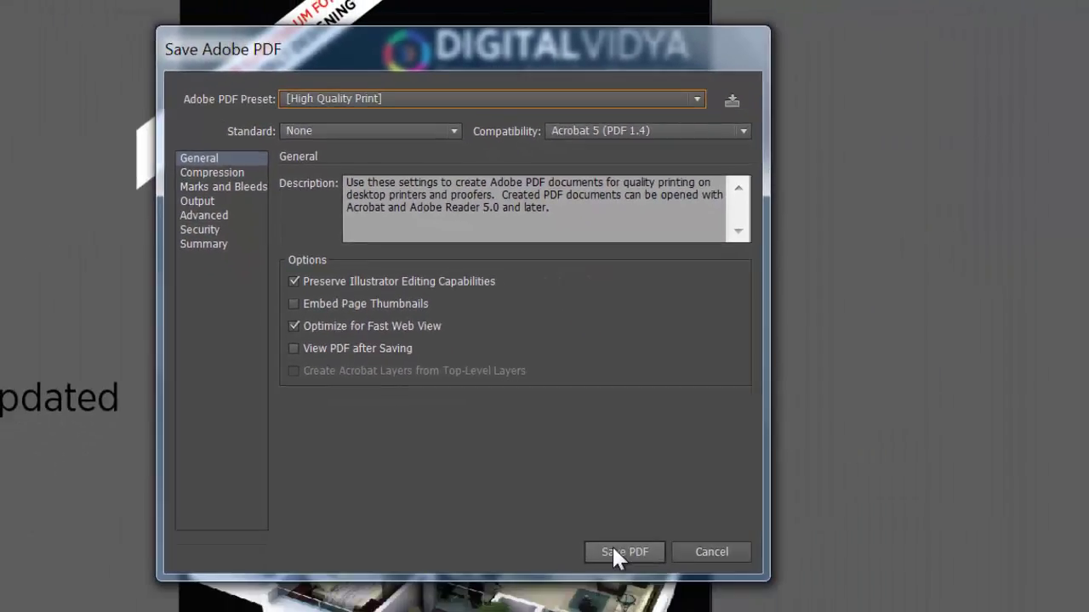
{"action": "left_click", "coordinate": [615, 549]}
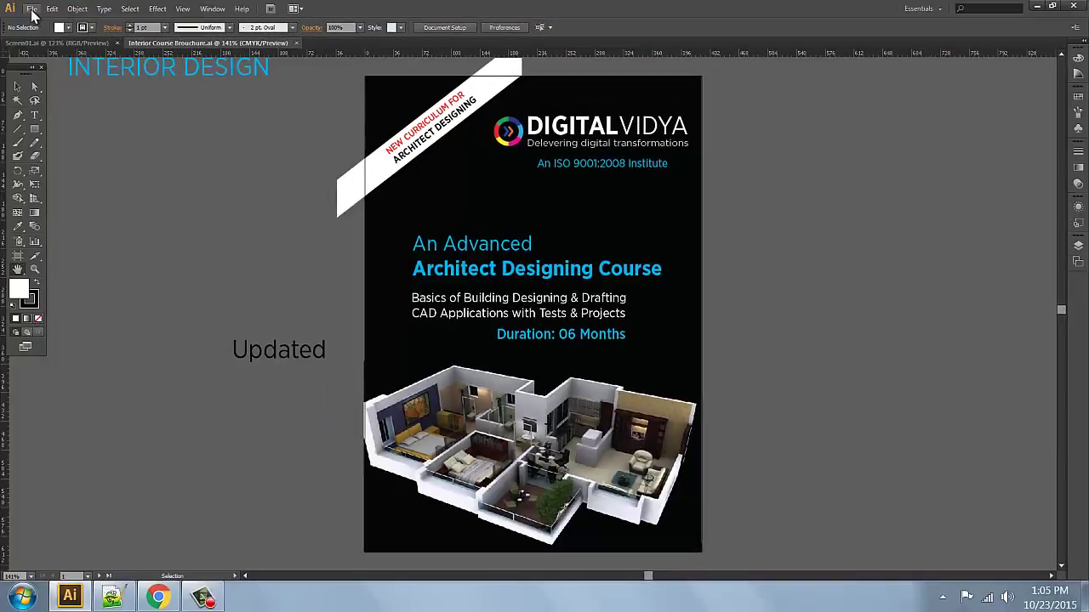
- Save a copy named 'Low res' as Adobe PDF with the [Smallest File Size] preset
{"action": "left_click", "coordinate": [32, 10]}
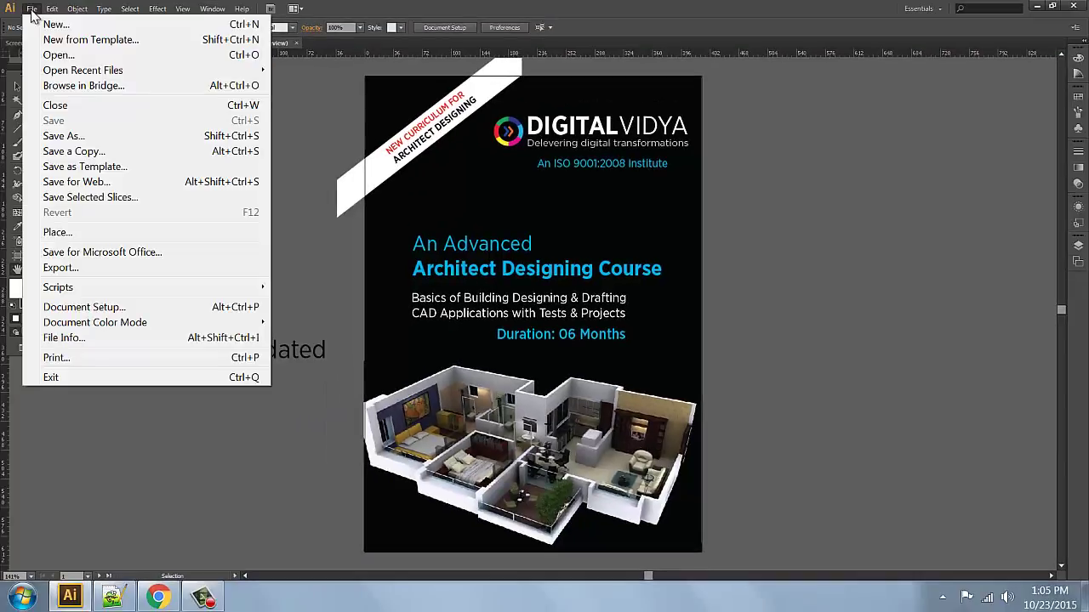
{"action": "left_click", "coordinate": [71, 155]}
{"action": "left_click_drag", "start_coordinate": [279, 504], "coordinate": [370, 505]}
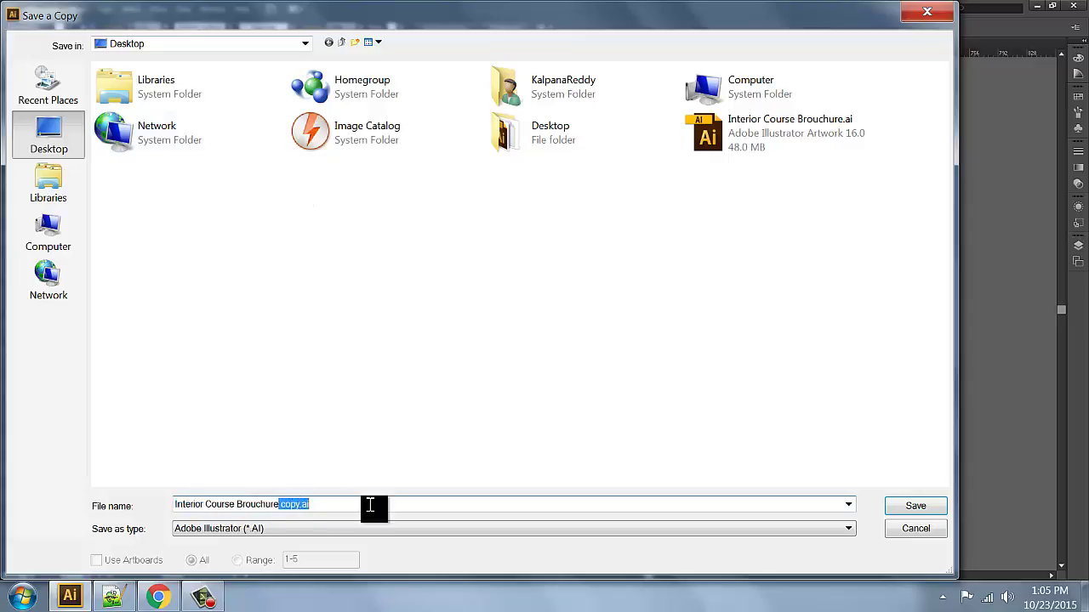
{"action": "type", "text": "Low res"}
{"action": "left_click", "coordinate": [289, 532]}
{"action": "left_click", "coordinate": [264, 489]}
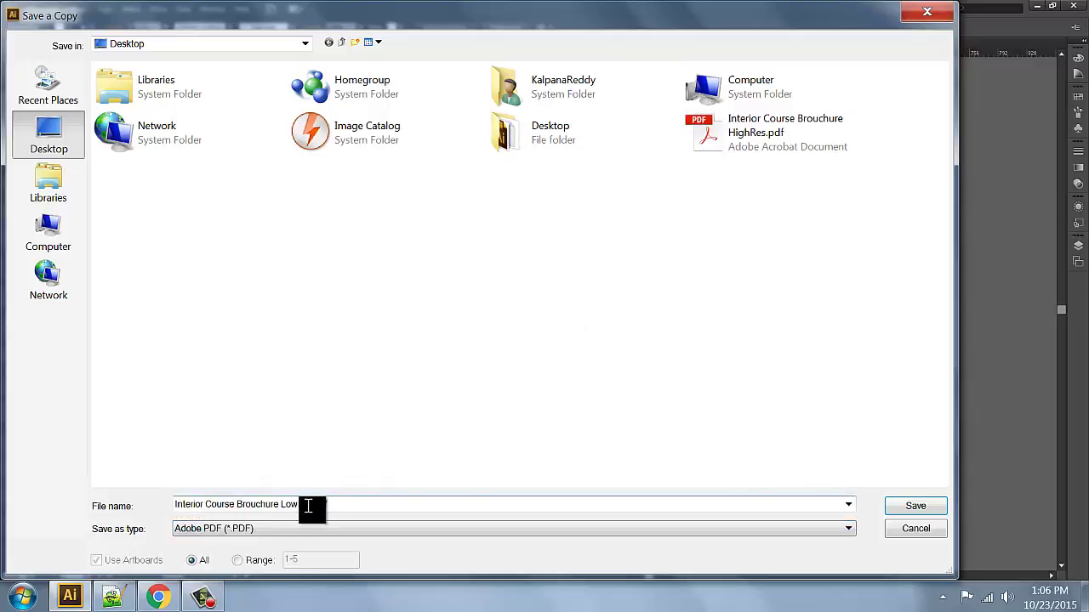
{"action": "left_click", "coordinate": [908, 506]}
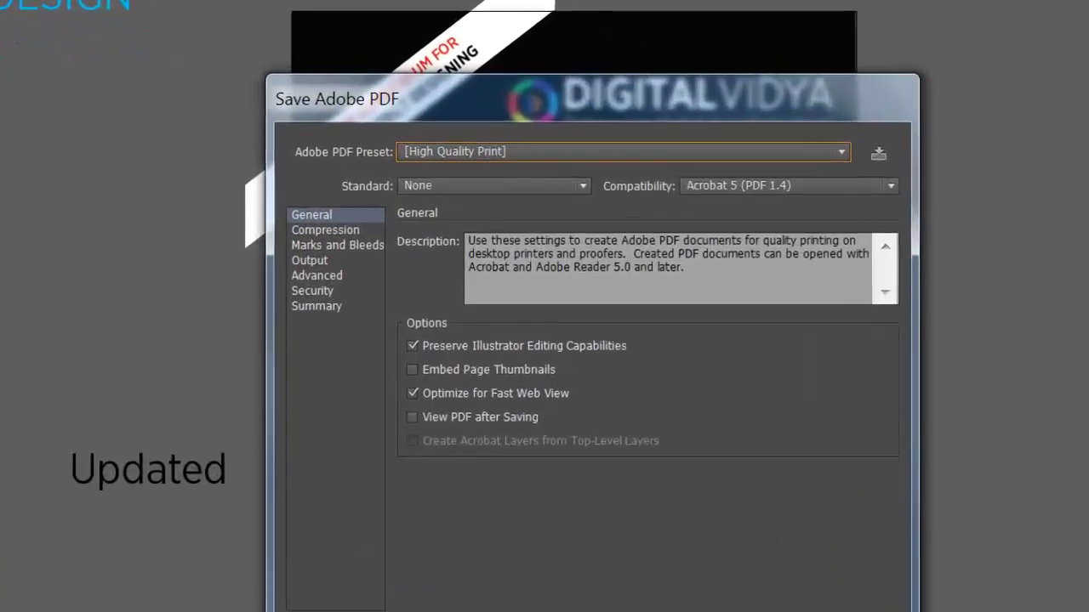
{"action": "left_click", "coordinate": [455, 158]}
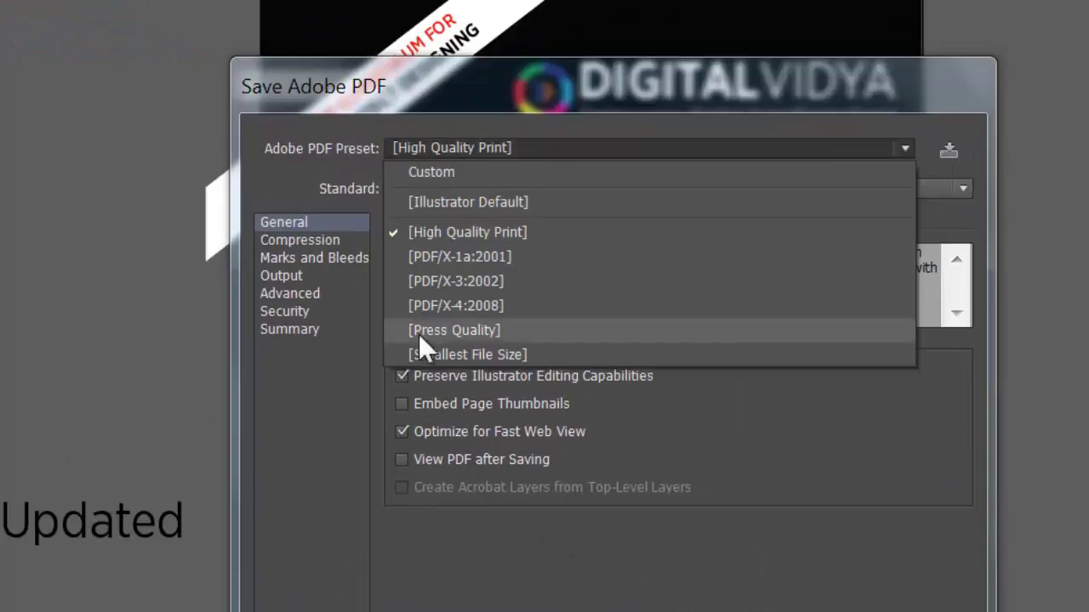
{"action": "left_click", "coordinate": [416, 355]}
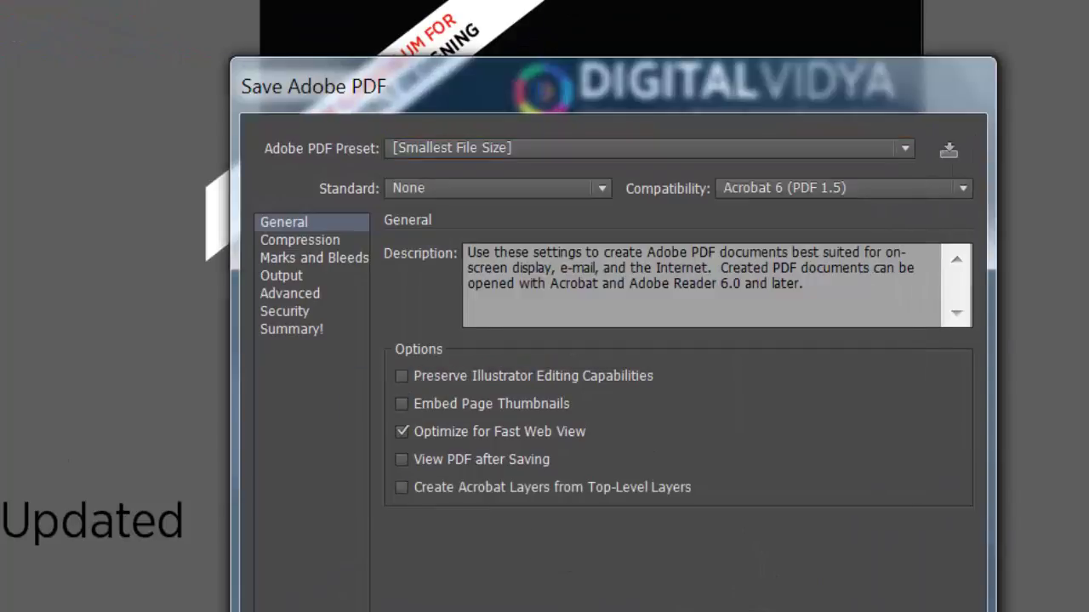
{"action": "key", "text": "Return"}
{"action": "left_click", "coordinate": [719, 451]}
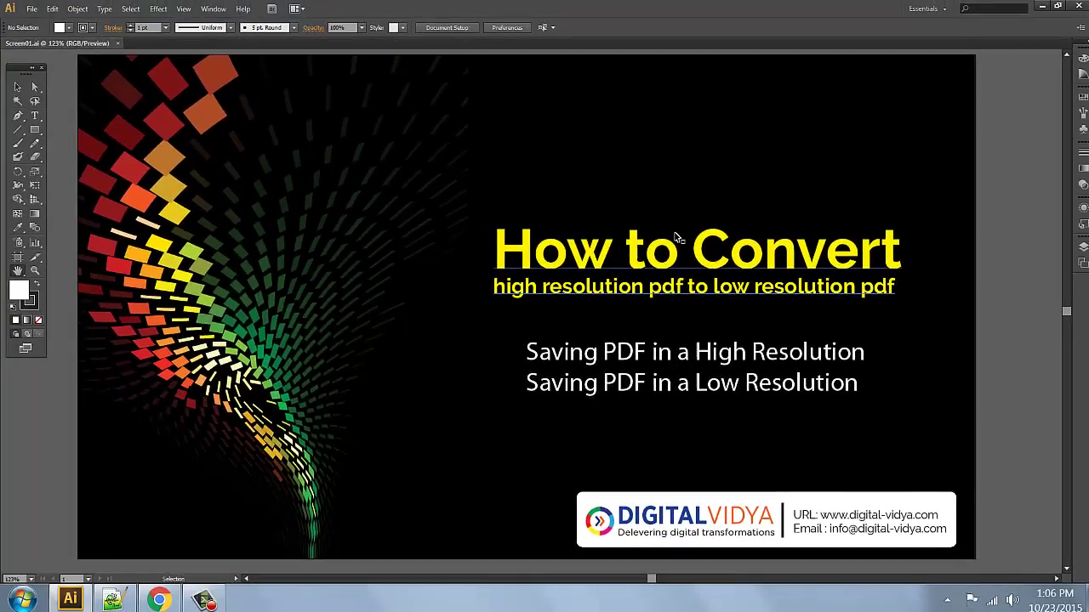
- Close the brochure document and select the Low res and HighRes PDFs on the desktop
{"action": "key", "text": "ctrl+w"}
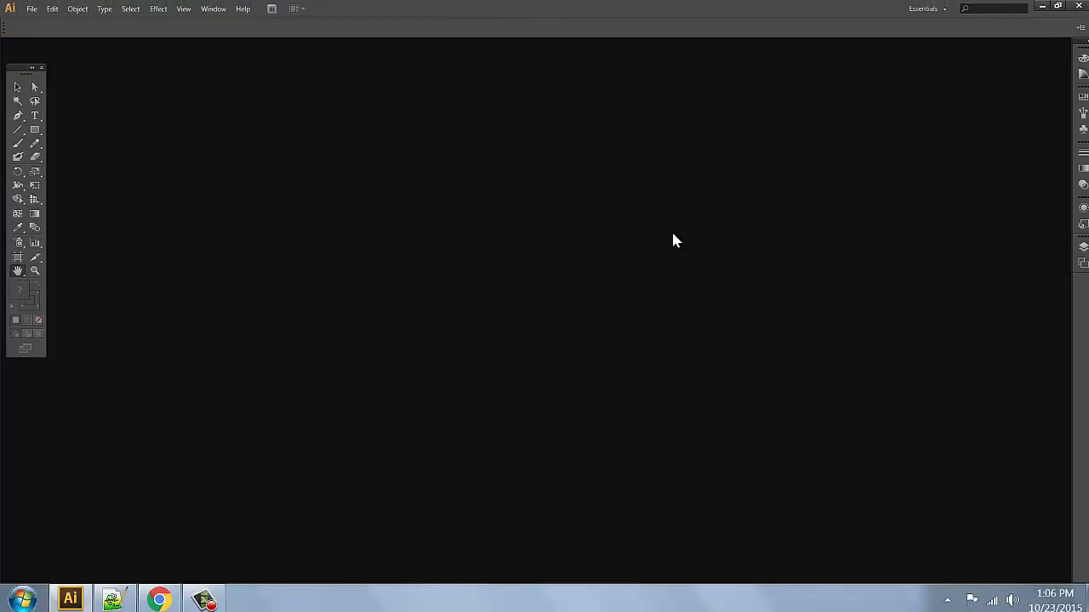
{"action": "left_click", "coordinate": [1042, 8]}
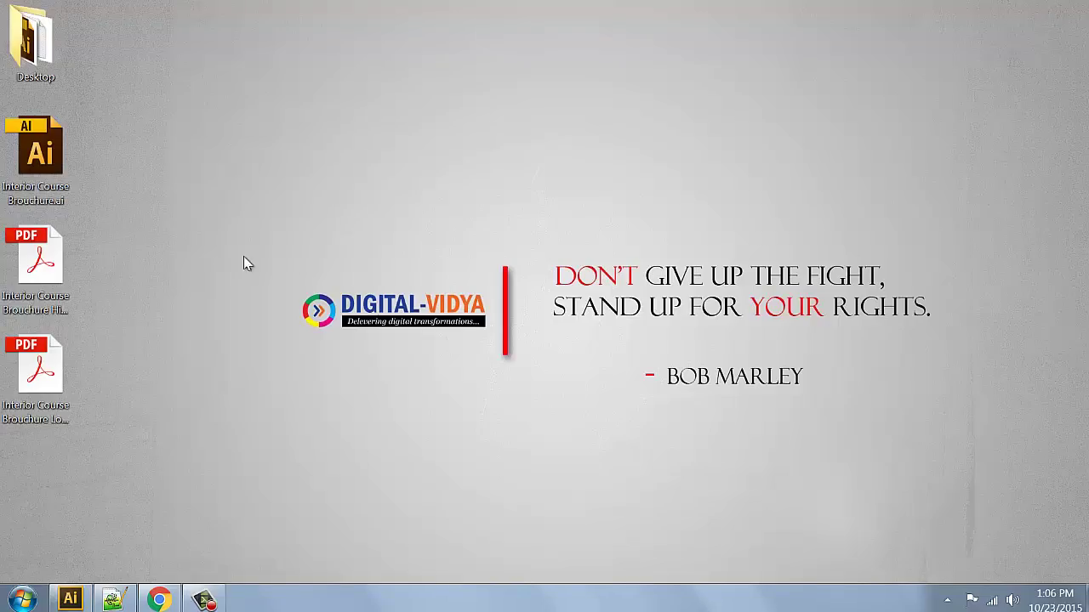
{"action": "left_click", "coordinate": [48, 379]}
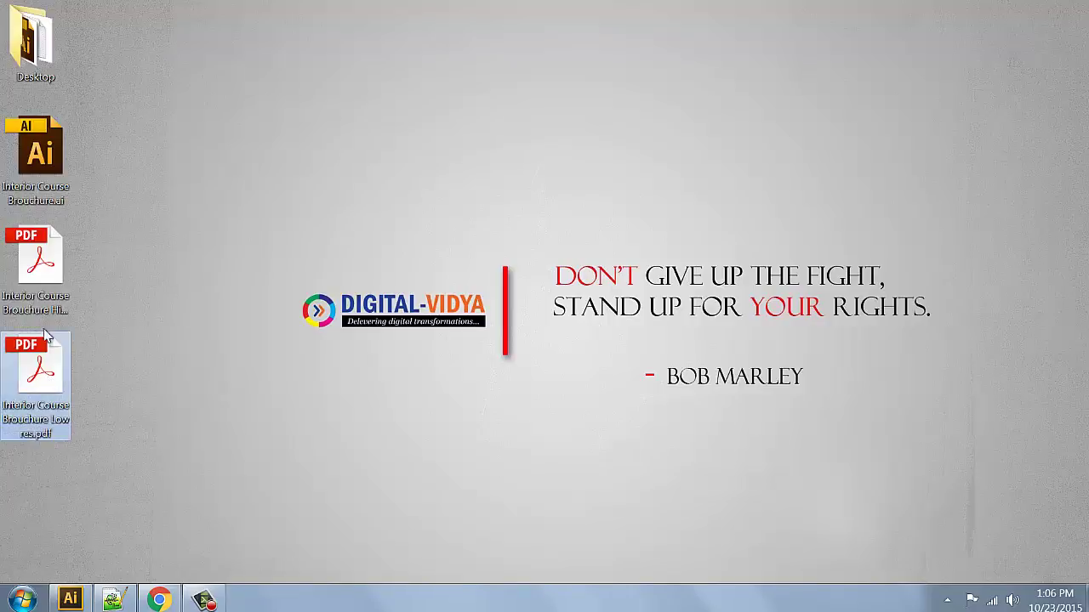
{"action": "left_click", "coordinate": [49, 268]}
{"action": "left_click", "coordinate": [38, 153]}
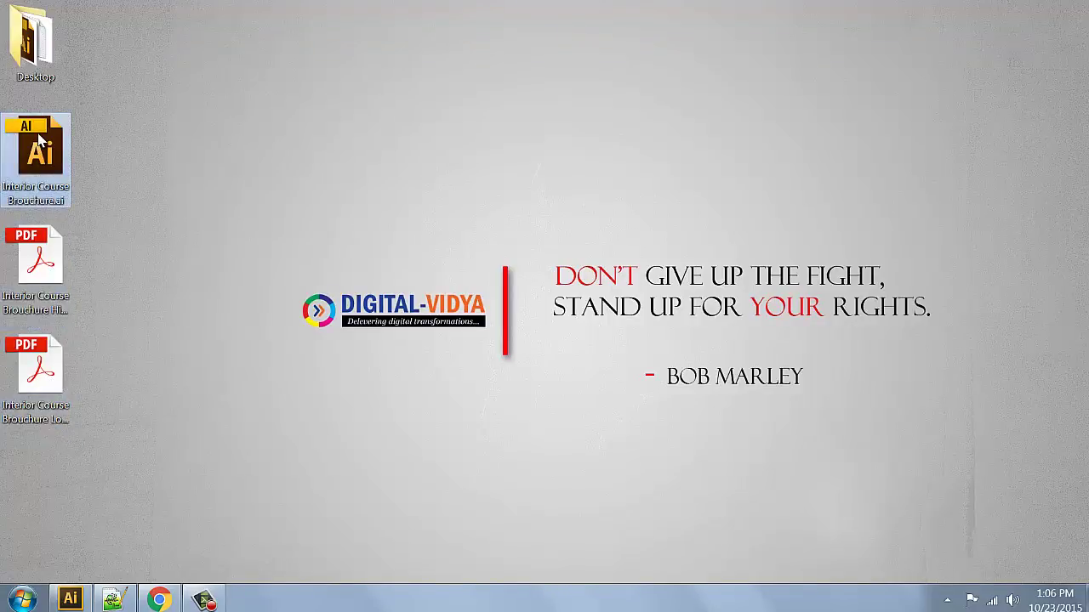
{"action": "left_click", "coordinate": [49, 255]}
{"action": "right_click", "coordinate": [48, 255]}
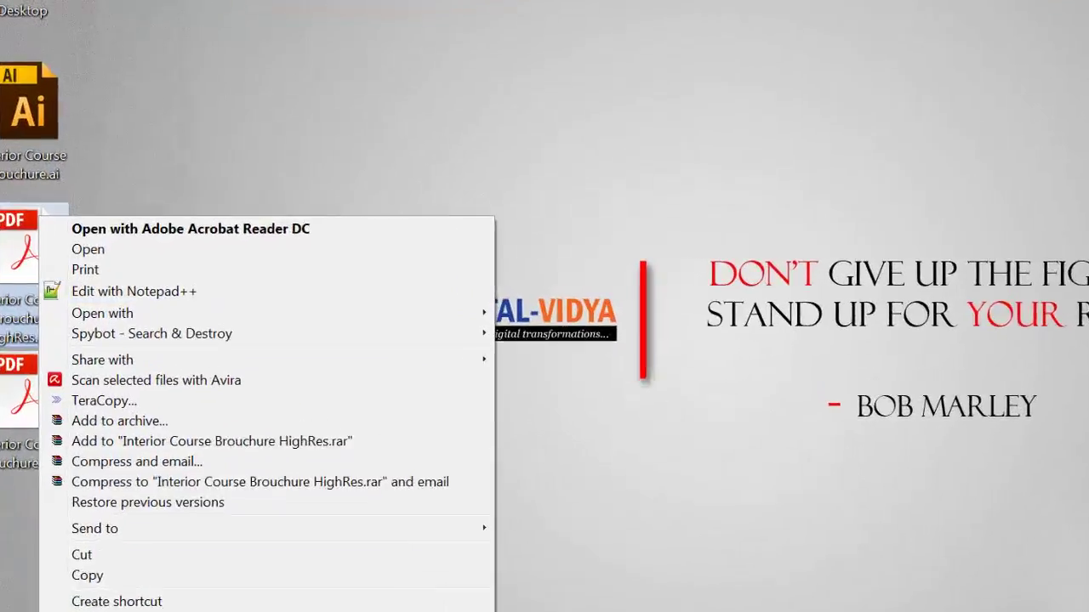
{"action": "left_click", "coordinate": [90, 574]}
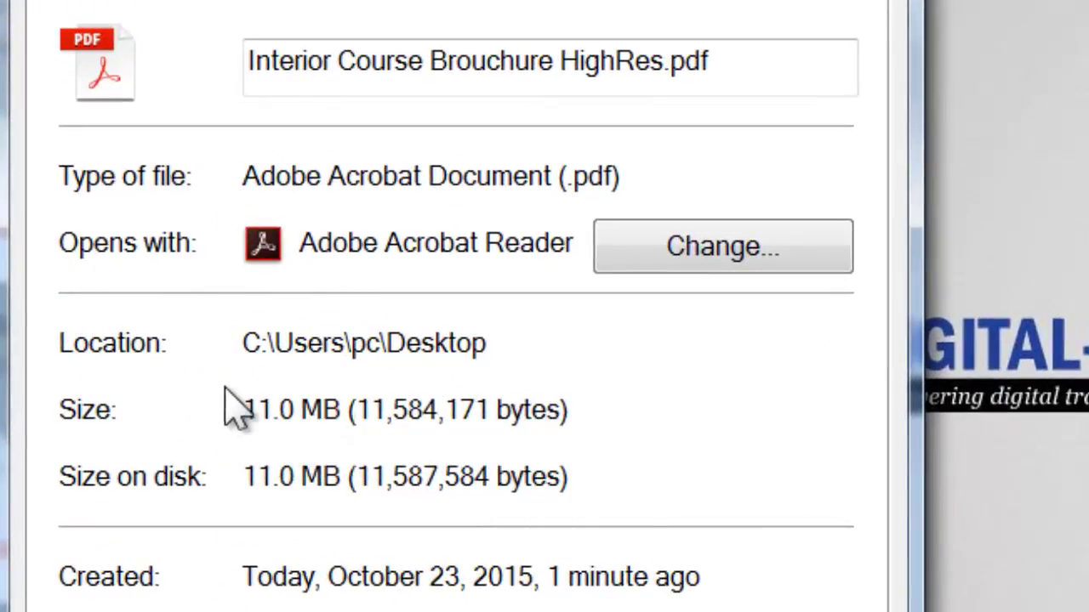
{"action": "key", "text": "Escape"}
{"action": "right_click", "coordinate": [41, 7]}
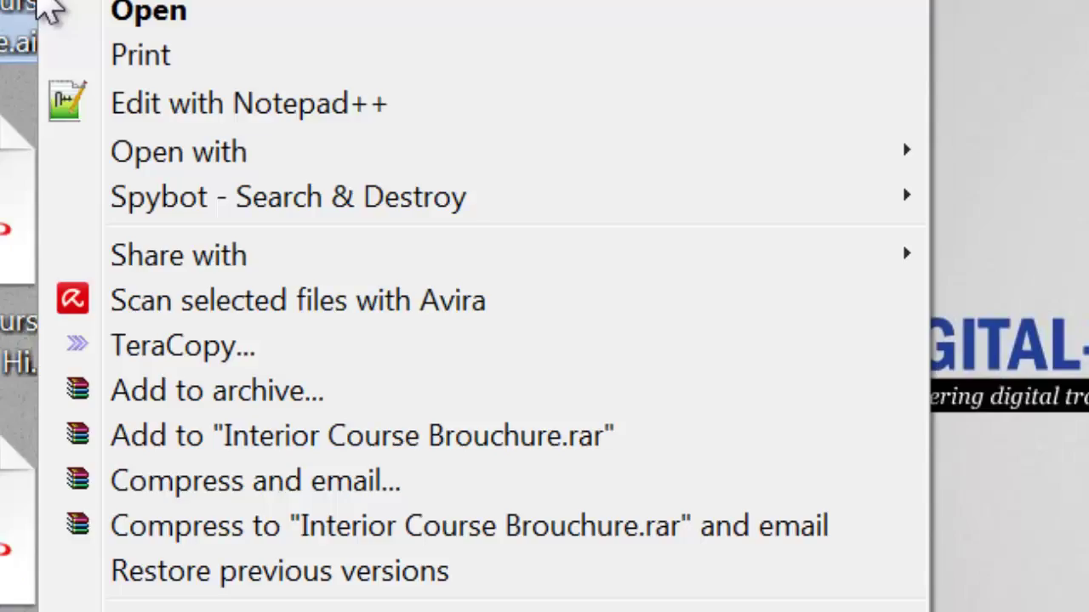
{"action": "key", "text": "r"}
{"action": "left_click_drag", "start_coordinate": [394, 408], "coordinate": [243, 408]}
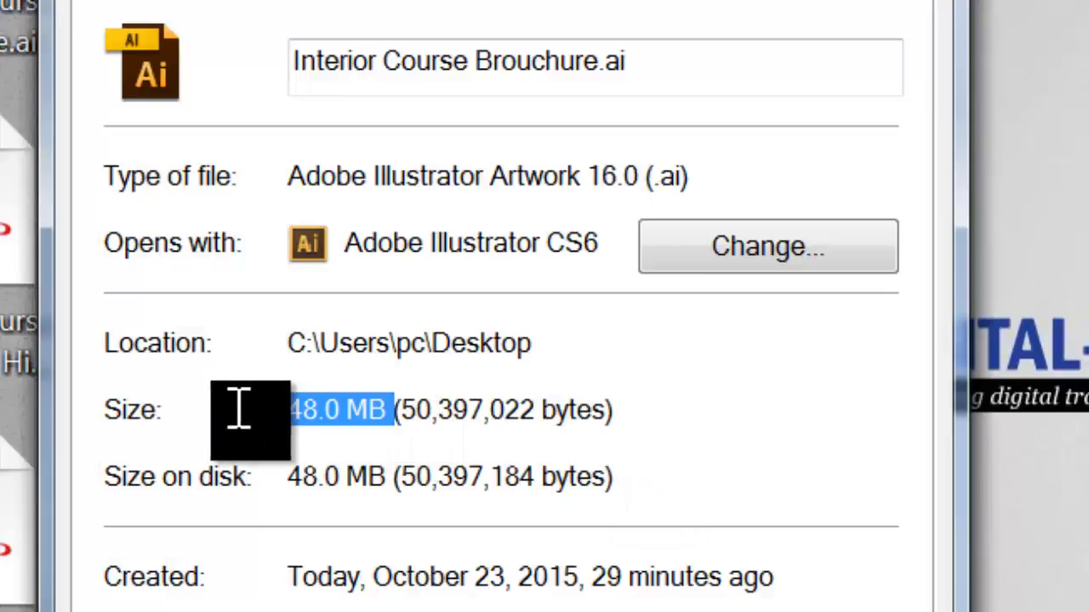
{"action": "key", "text": "Escape"}
{"action": "left_click", "coordinate": [26, 238]}
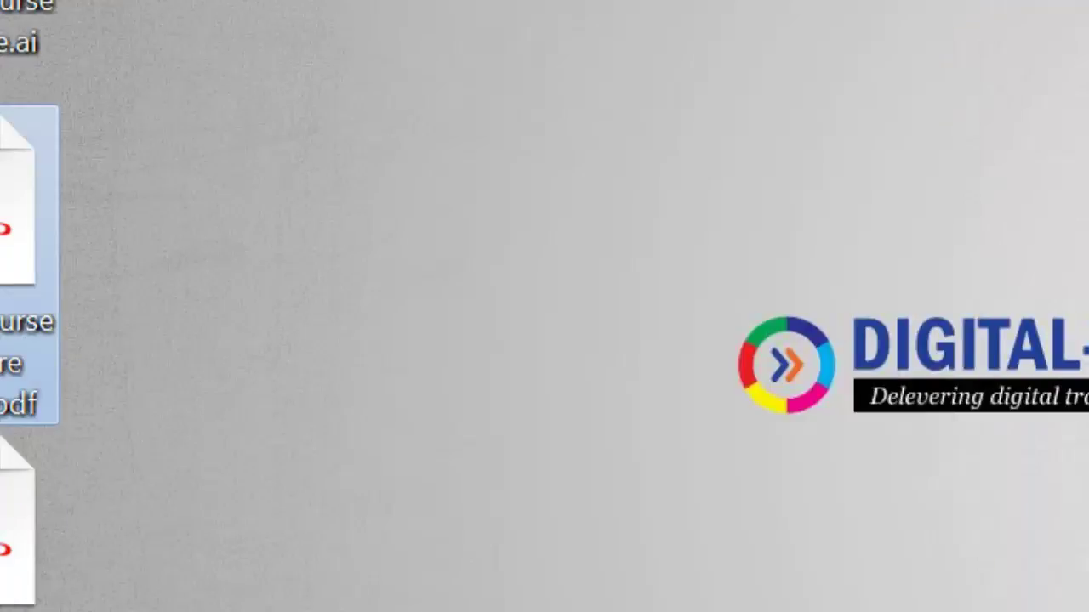
{"action": "left_click", "coordinate": [19, 527]}
{"action": "right_click", "coordinate": [22, 558]}
{"action": "left_click", "coordinate": [53, 539]}
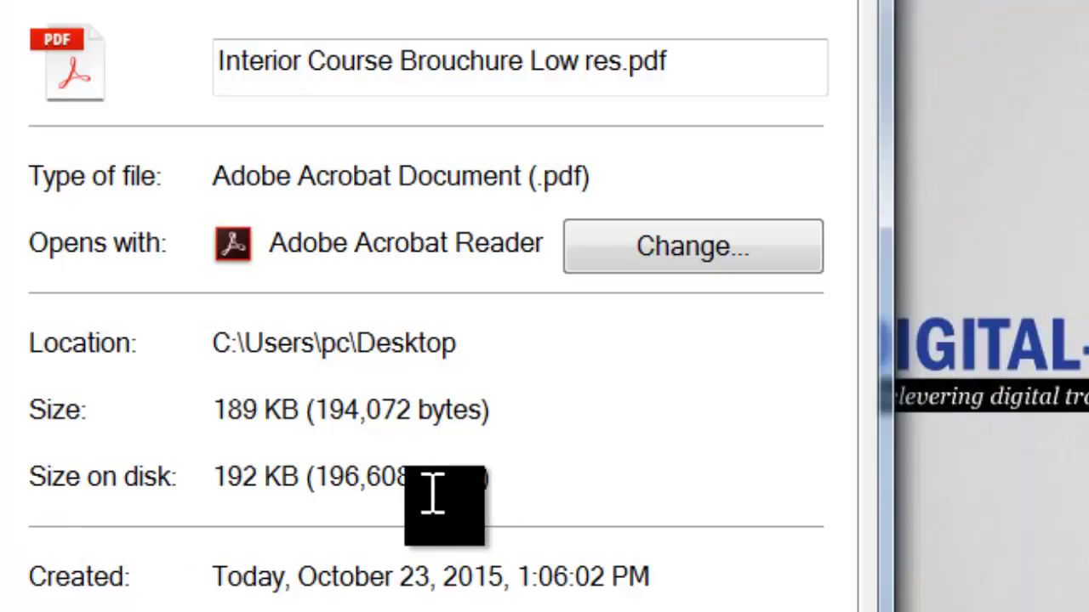
{"action": "left_click_drag", "start_coordinate": [305, 415], "coordinate": [132, 438]}
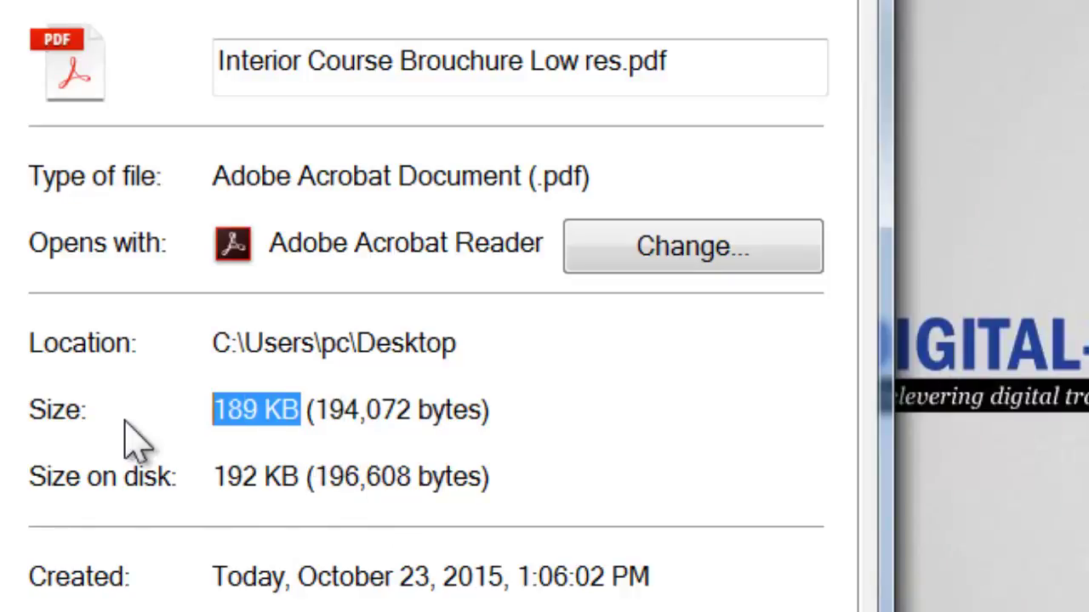
{"action": "key", "text": "Escape"}
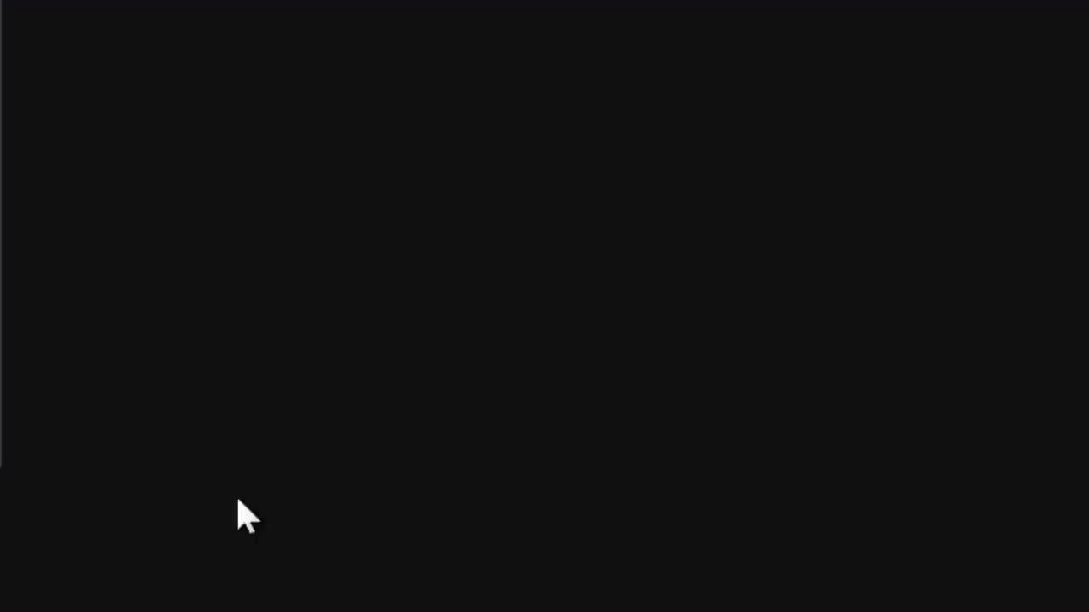
- Start opening the Low res PDF in Illustrator, then cancel the PDF import
{"action": "left_click", "coordinate": [25, 8]}
{"action": "left_click", "coordinate": [48, 54]}
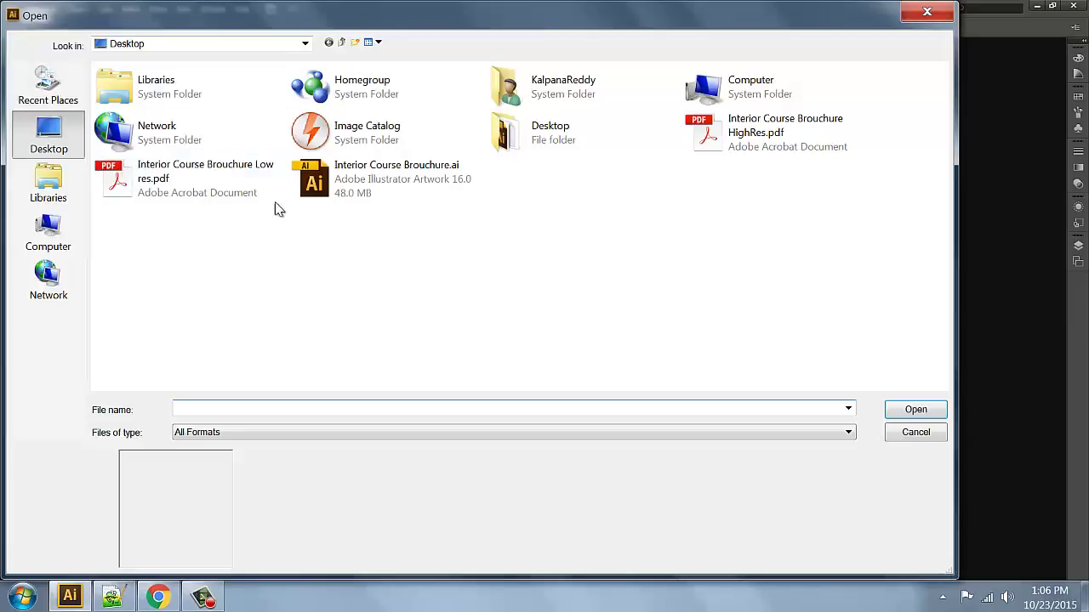
{"action": "left_click", "coordinate": [204, 180]}
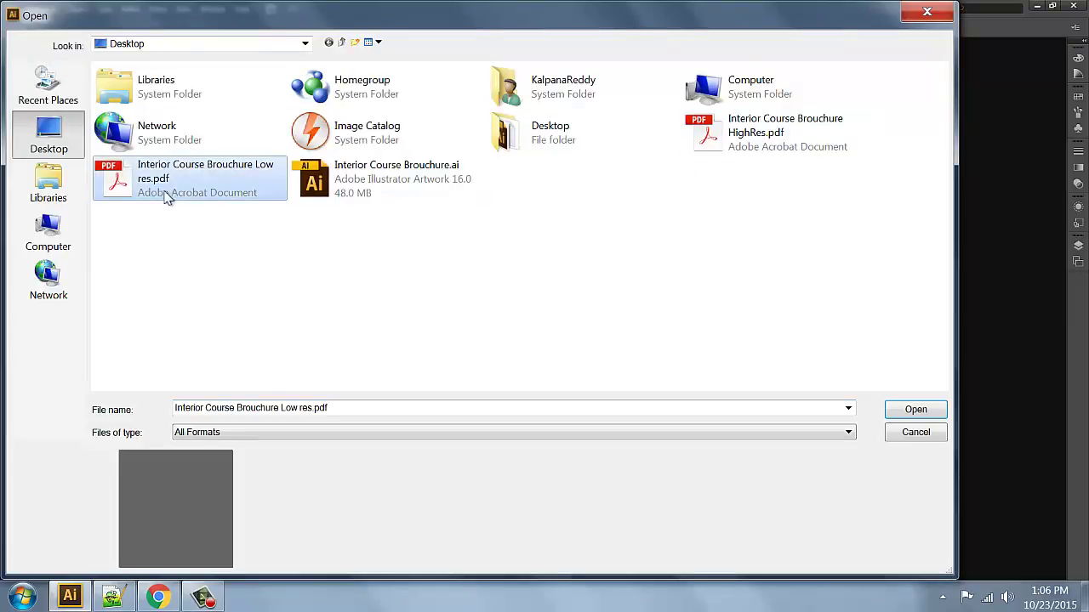
{"action": "left_click", "coordinate": [915, 410]}
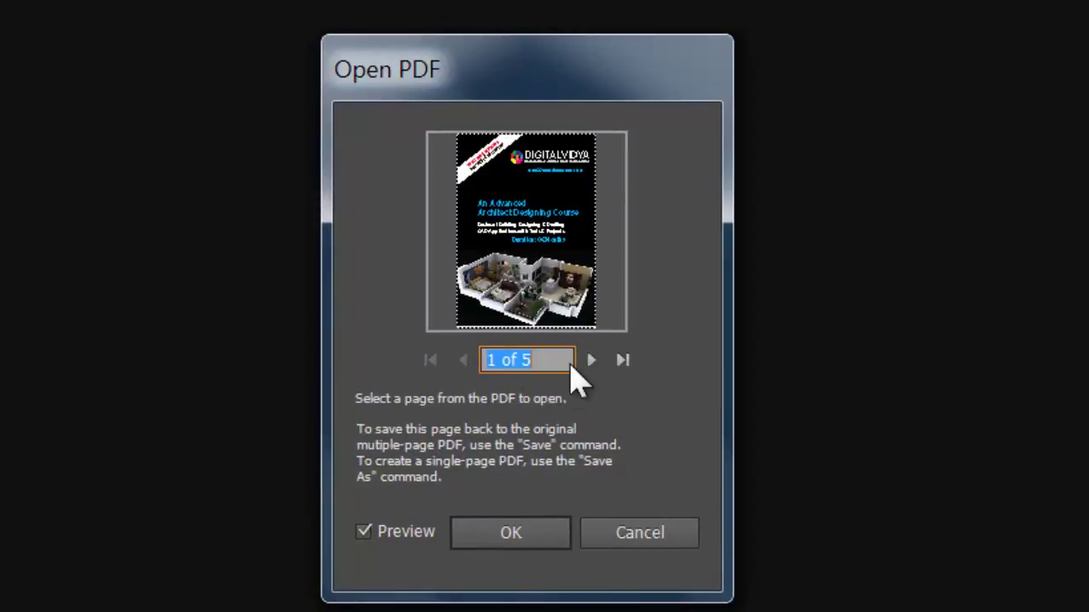
{"action": "left_click", "coordinate": [678, 542]}
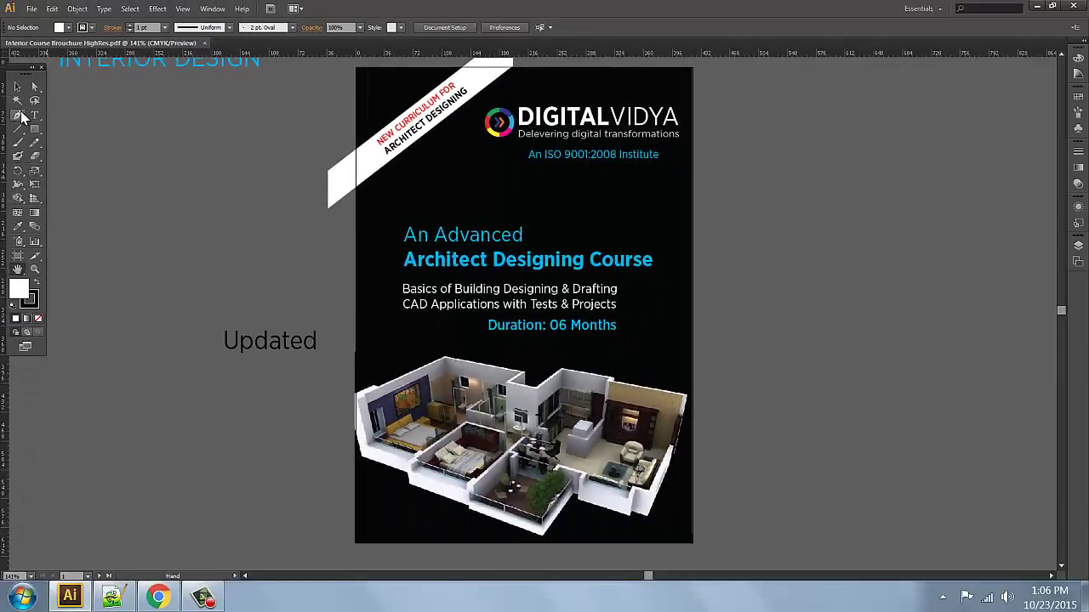
- Select words of the course title with the Type tool, then deselect with the Selection tool
{"action": "left_click", "coordinate": [34, 115]}
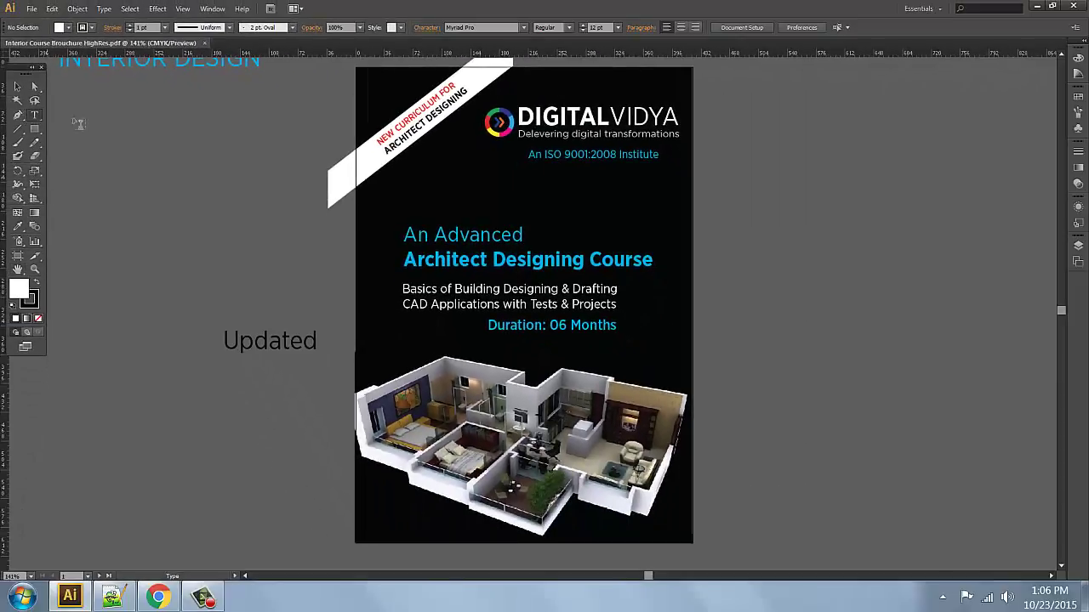
{"action": "double_click", "coordinate": [496, 239]}
{"action": "double_click", "coordinate": [498, 262]}
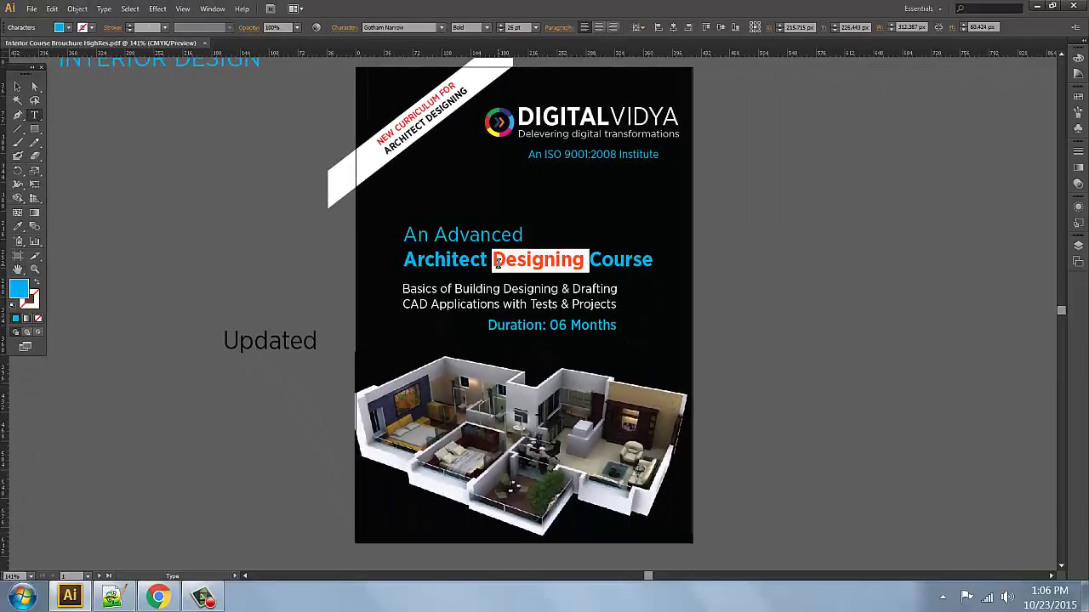
{"action": "left_click", "coordinate": [18, 86]}
{"action": "left_click", "coordinate": [815, 342]}
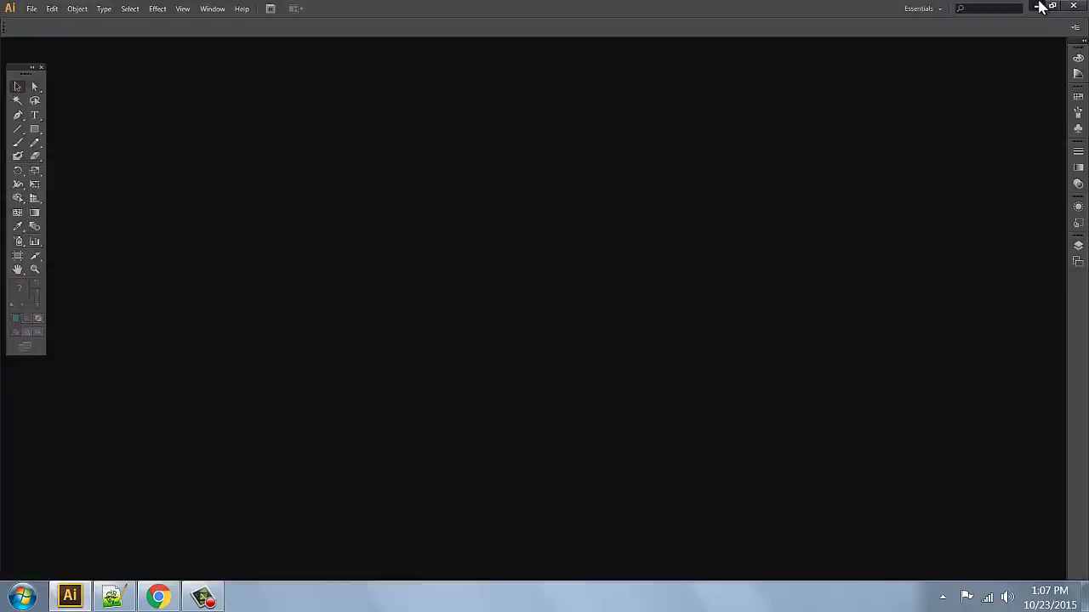
- Open the Low res brochure PDF in Acrobat Reader, preview it in Full Screen Mode, then exit
{"action": "left_click", "coordinate": [1035, 7]}
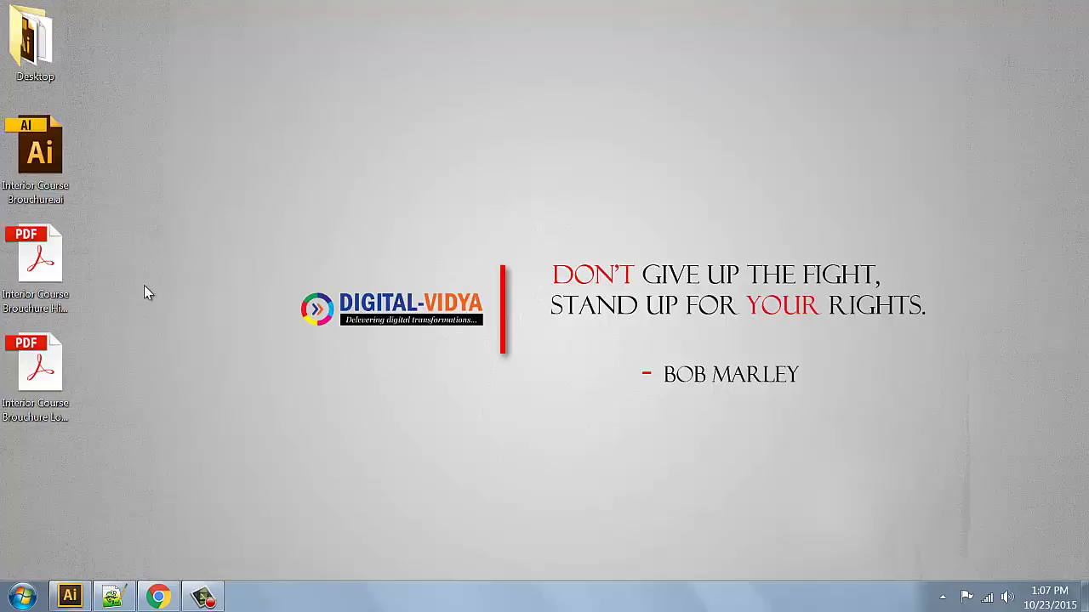
{"action": "double_click", "coordinate": [44, 372]}
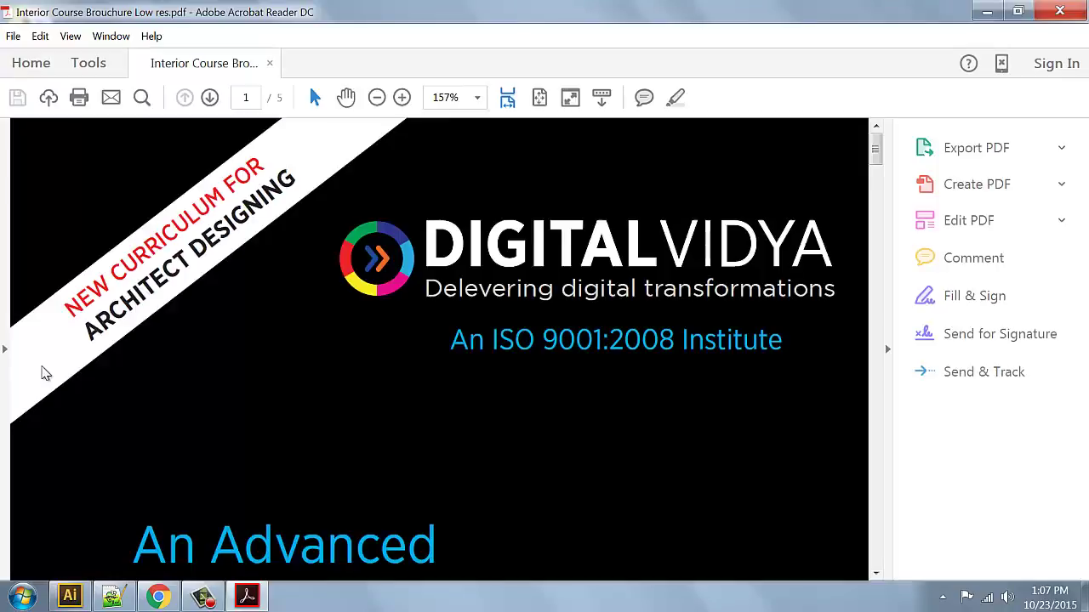
{"action": "left_click", "coordinate": [72, 35]}
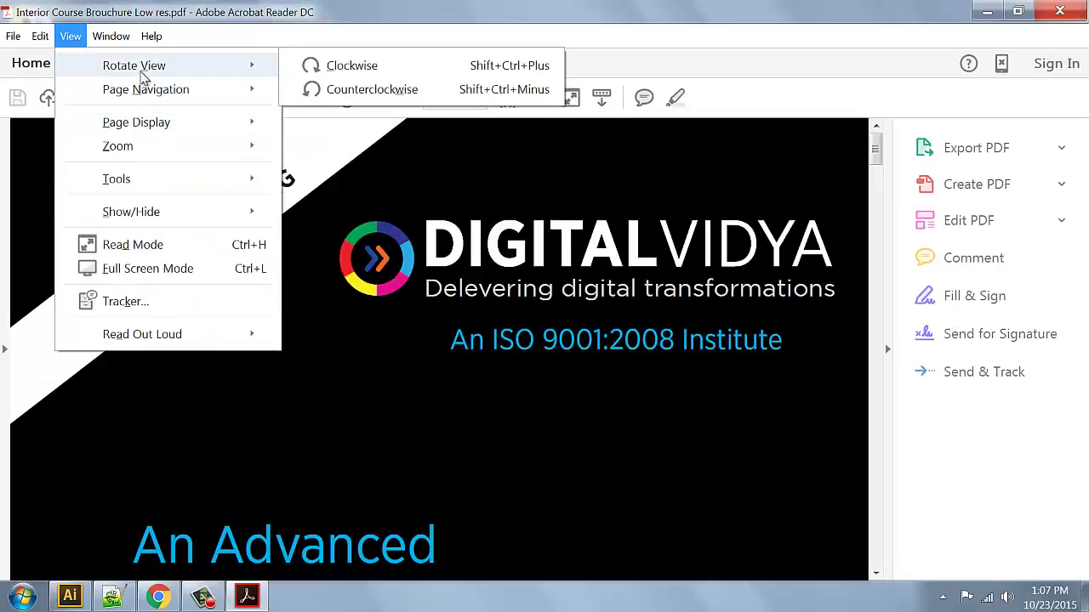
{"action": "left_click", "coordinate": [160, 272]}
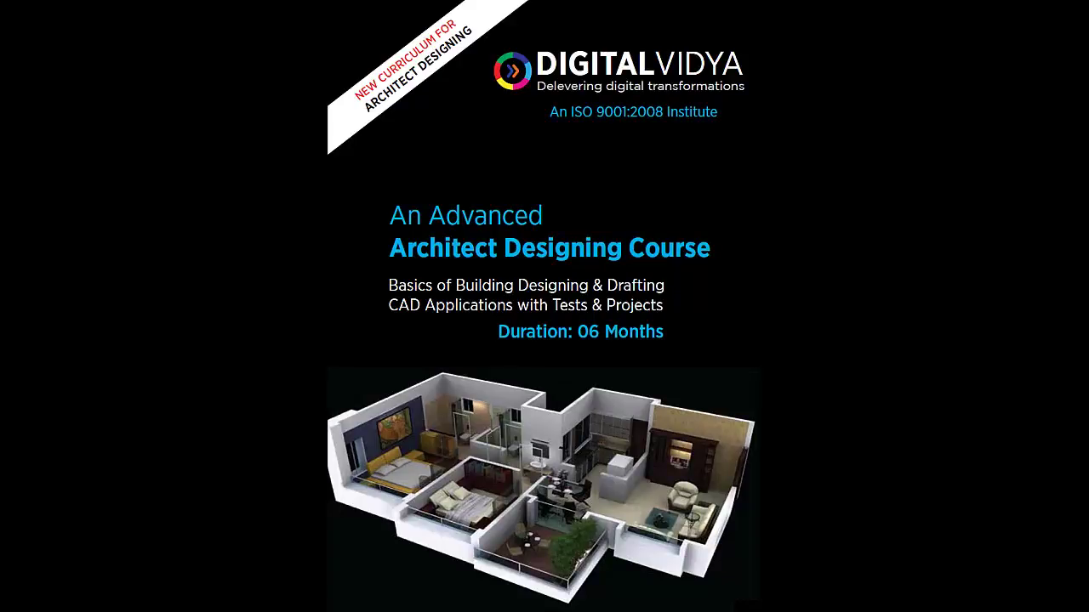
{"action": "key", "text": "Escape"}
- Collapse the Tools pane and view the brochure at 100% zoom
{"action": "scroll", "coordinate": [403, 328], "scroll_direction": "down", "scroll_amount": 5}
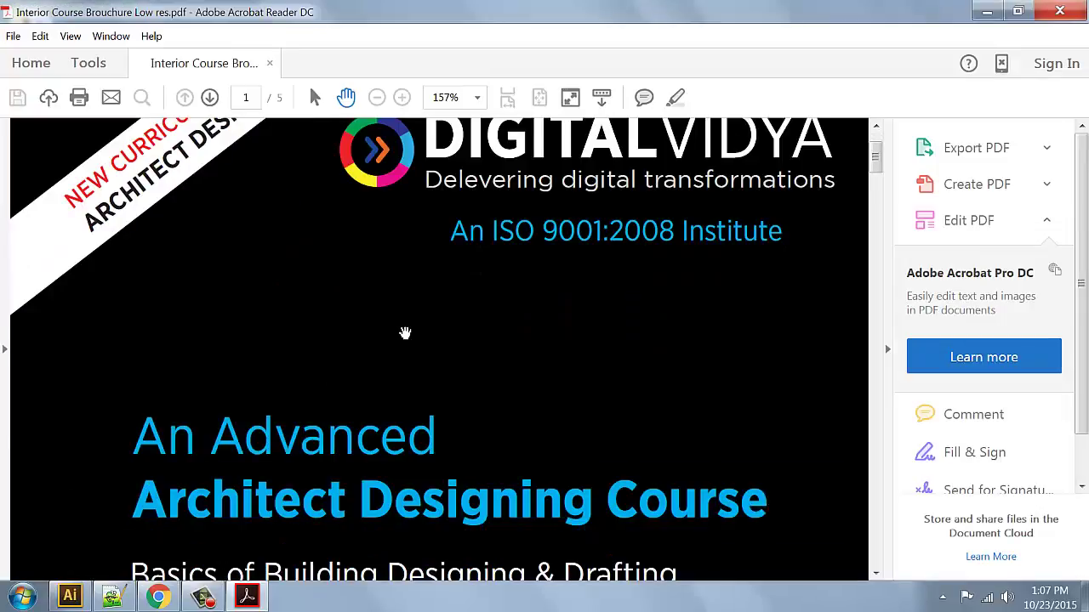
{"action": "left_click", "coordinate": [887, 350]}
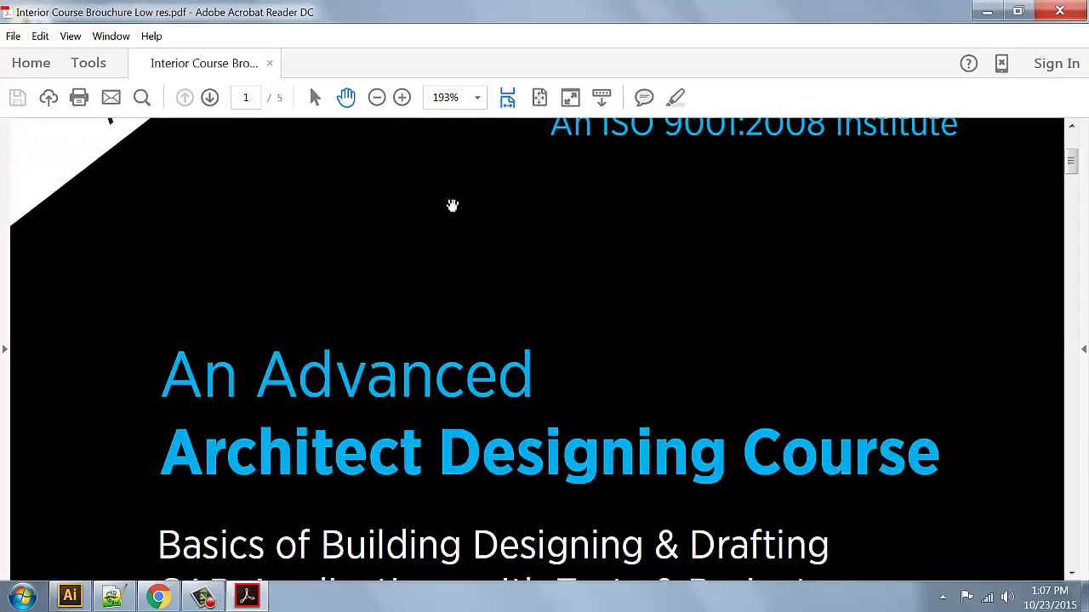
{"action": "left_click", "coordinate": [483, 99]}
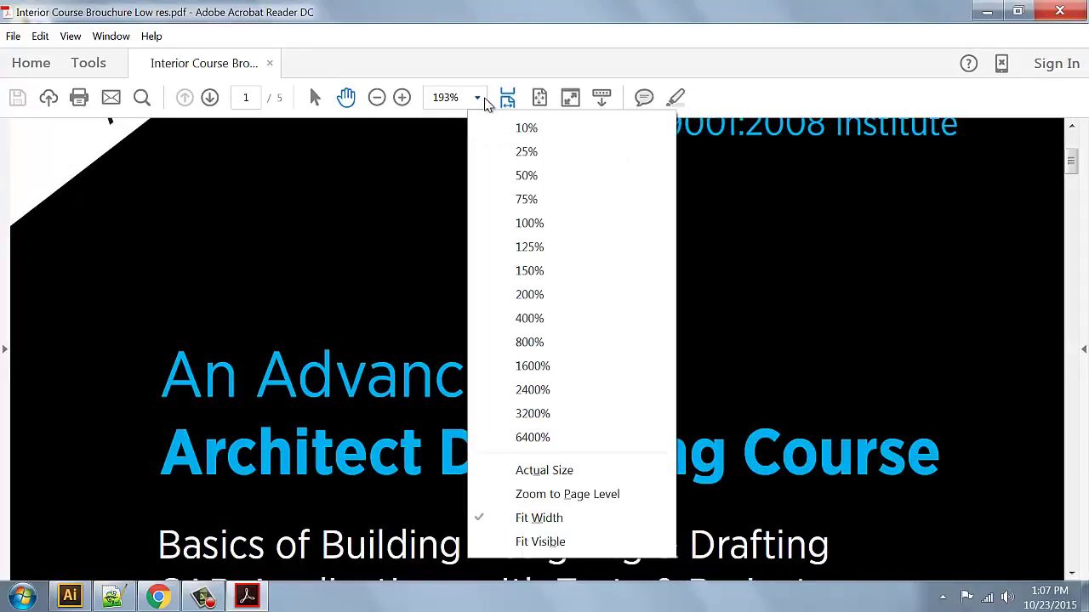
{"action": "left_click", "coordinate": [529, 223]}
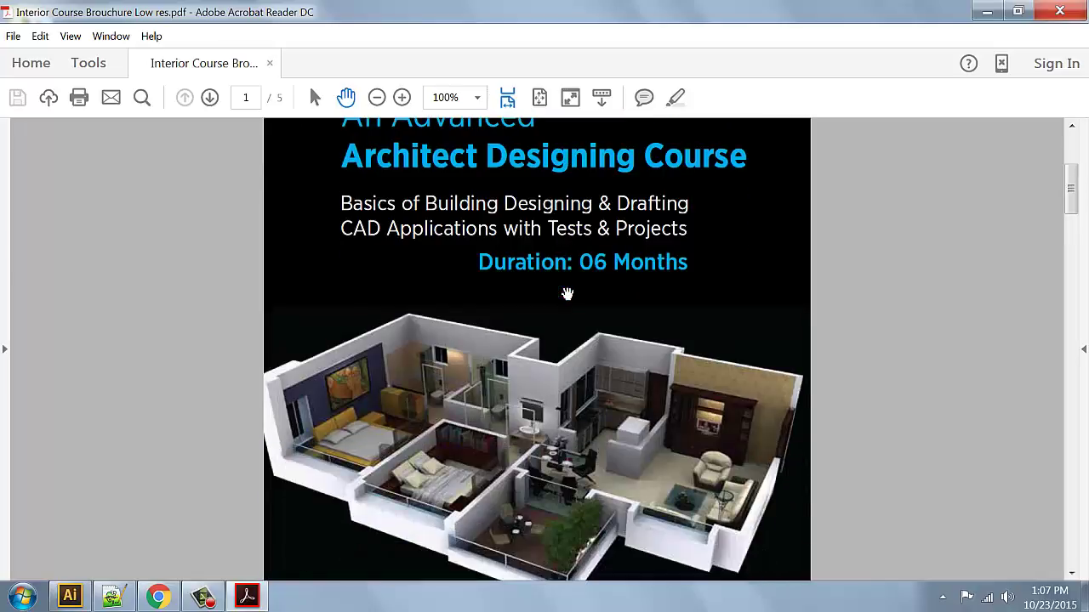
{"action": "scroll", "coordinate": [568, 294], "scroll_direction": "down", "scroll_amount": 12}
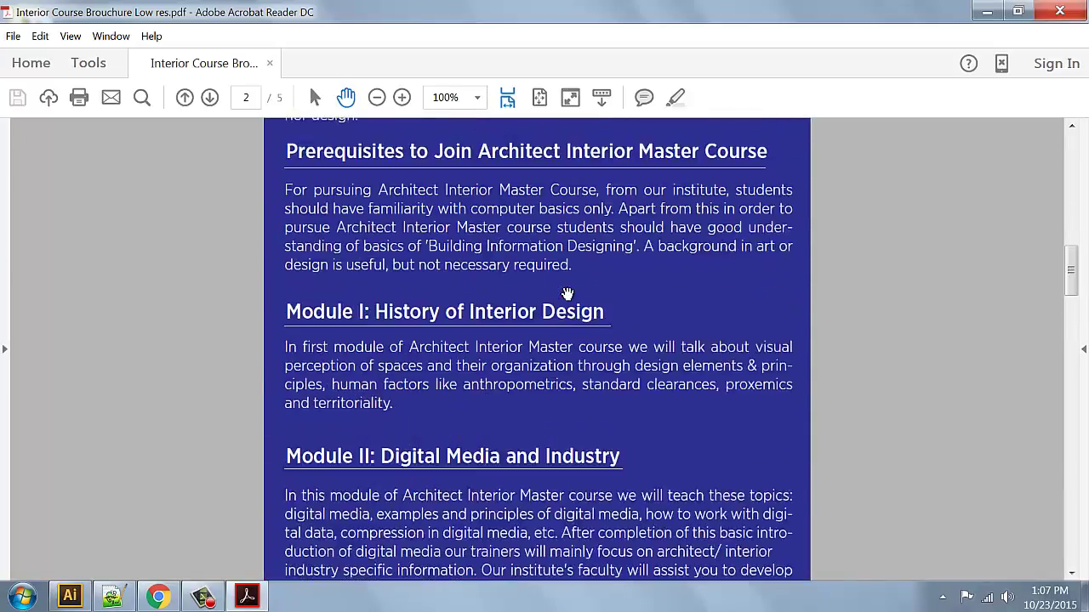
{"action": "scroll", "coordinate": [567, 293], "scroll_direction": "up", "scroll_amount": 7}
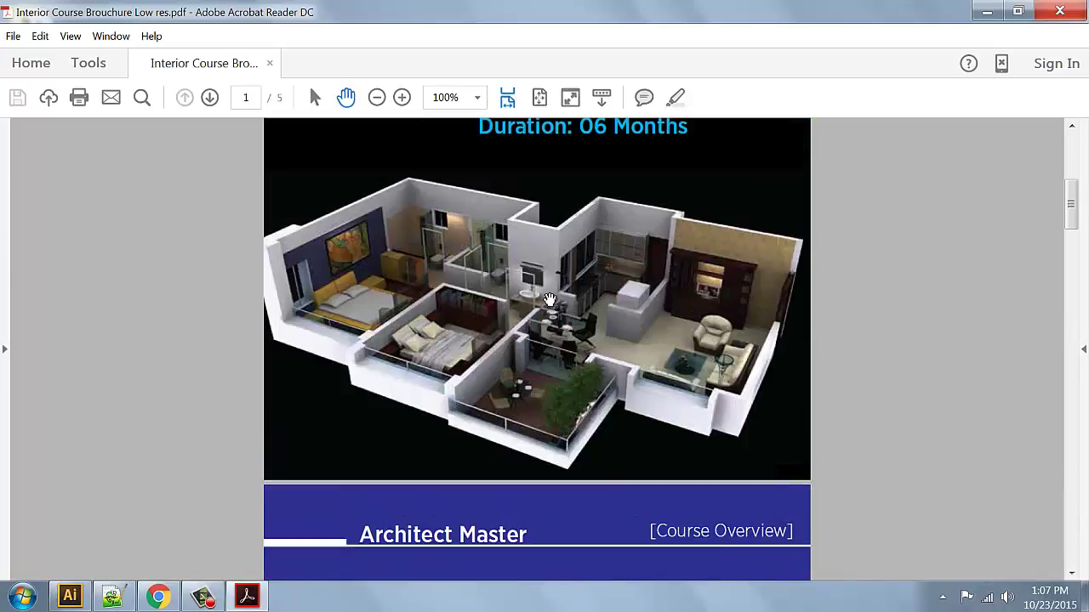
{"action": "scroll", "coordinate": [550, 299], "scroll_direction": "up", "scroll_amount": 3}
{"action": "scroll", "coordinate": [517, 427], "scroll_direction": "down", "scroll_amount": 3}
- Fit the page to the window and scroll through the brochure pages
{"action": "key", "text": "ctrl+0"}
{"action": "scroll", "coordinate": [547, 279], "scroll_direction": "down", "scroll_amount": 3}
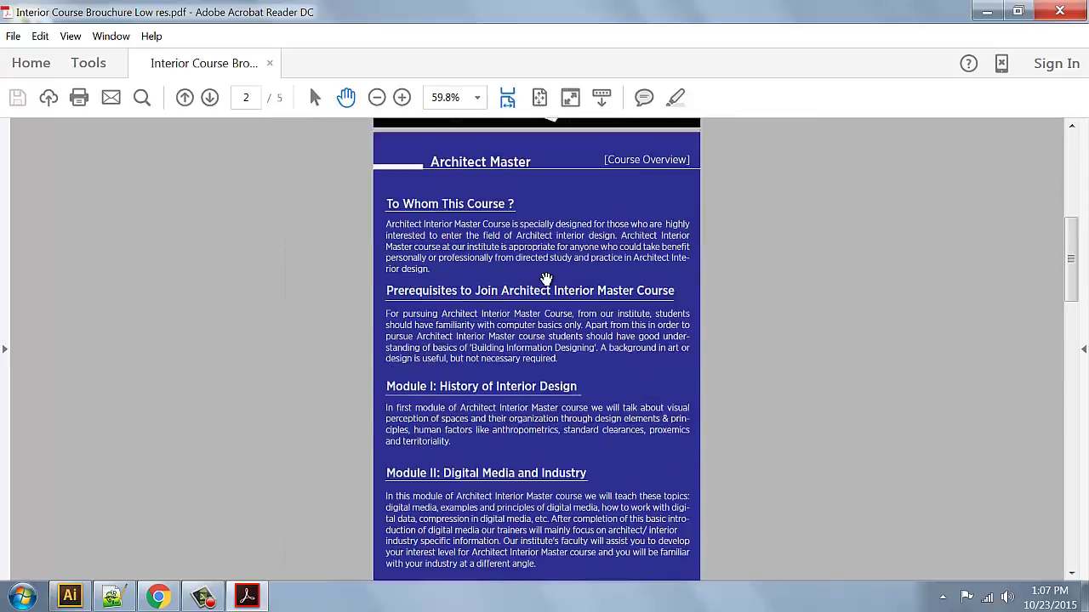
{"action": "scroll", "coordinate": [546, 279], "scroll_direction": "down", "scroll_amount": 15}
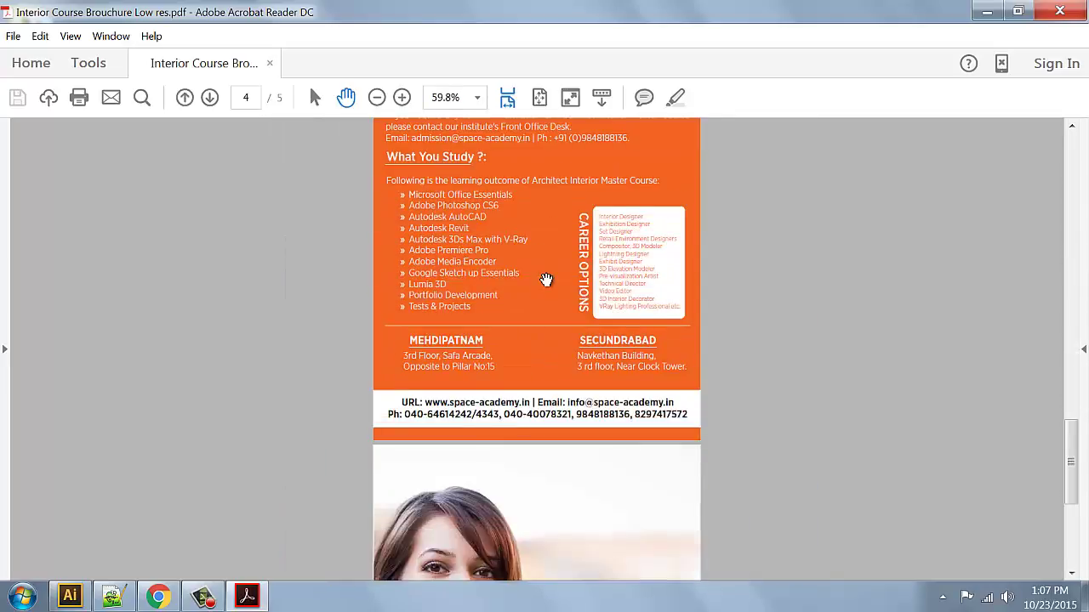
{"action": "scroll", "coordinate": [546, 279], "scroll_direction": "down", "scroll_amount": 4}
{"action": "scroll", "coordinate": [547, 281], "scroll_direction": "up", "scroll_amount": 8}
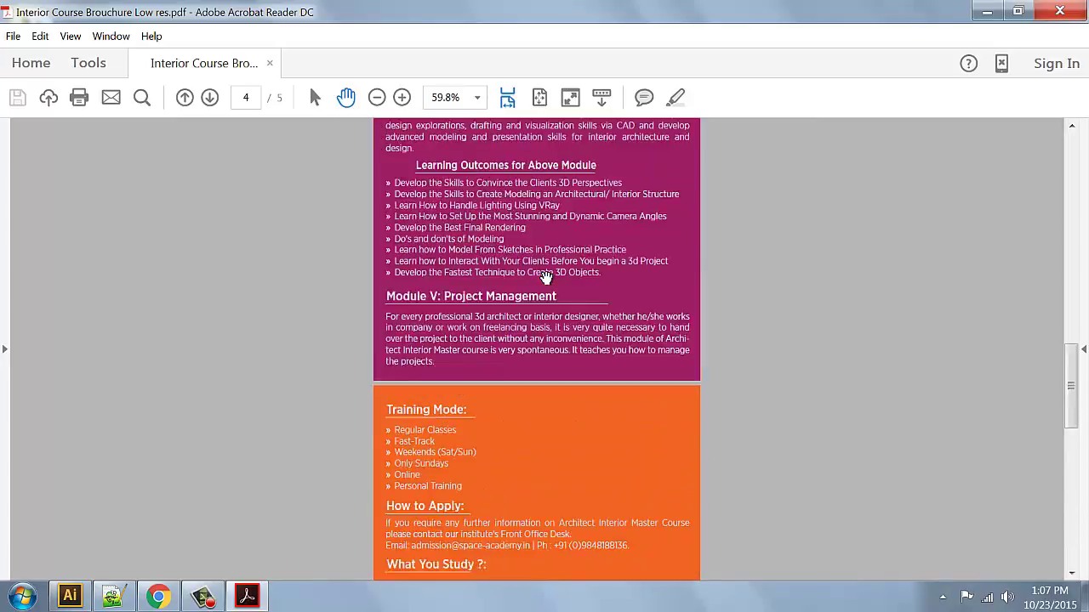
{"action": "scroll", "coordinate": [546, 279], "scroll_direction": "up", "scroll_amount": 12}
- Open Interior Course Brouchure HighRes.pdf from the Desktop in a new tab
{"action": "left_click", "coordinate": [13, 36]}
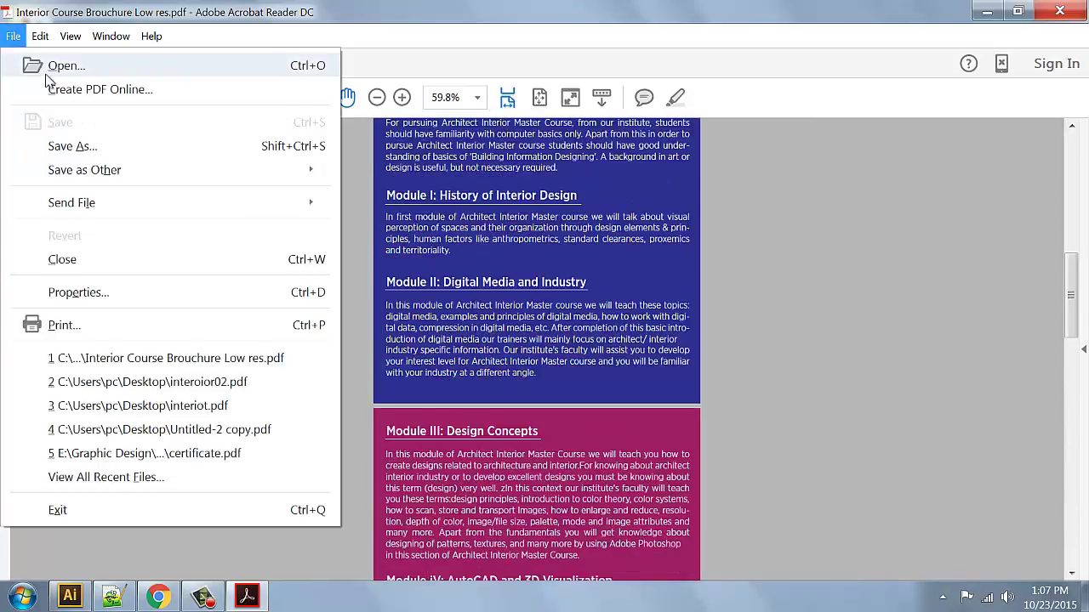
{"action": "left_click", "coordinate": [51, 68]}
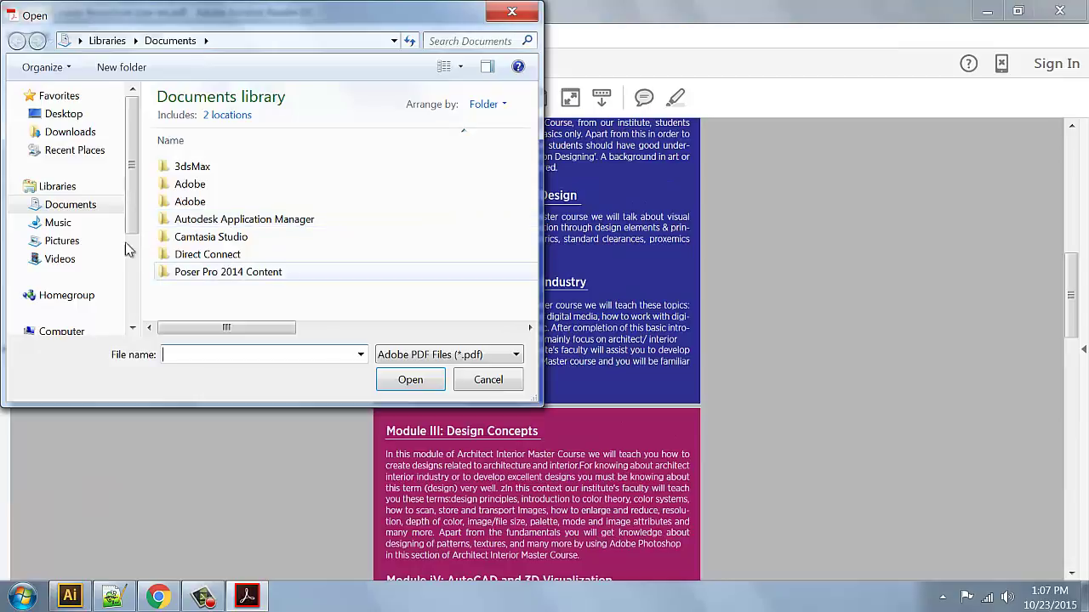
{"action": "left_click", "coordinate": [59, 133]}
{"action": "left_click", "coordinate": [63, 114]}
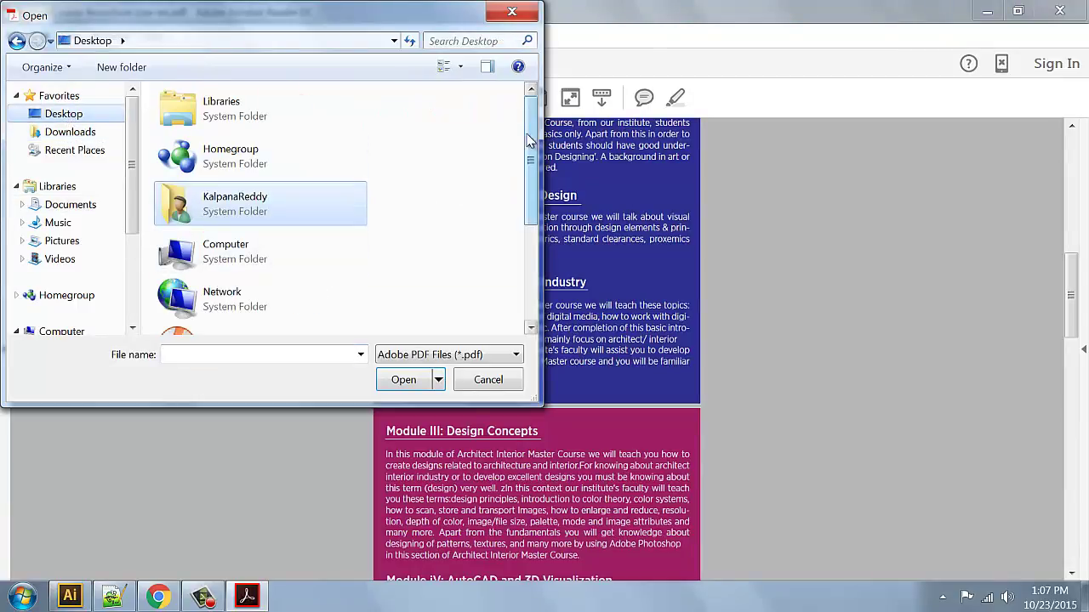
{"action": "left_click_drag", "start_coordinate": [529, 140], "coordinate": [531, 247]}
{"action": "left_click", "coordinate": [272, 271]}
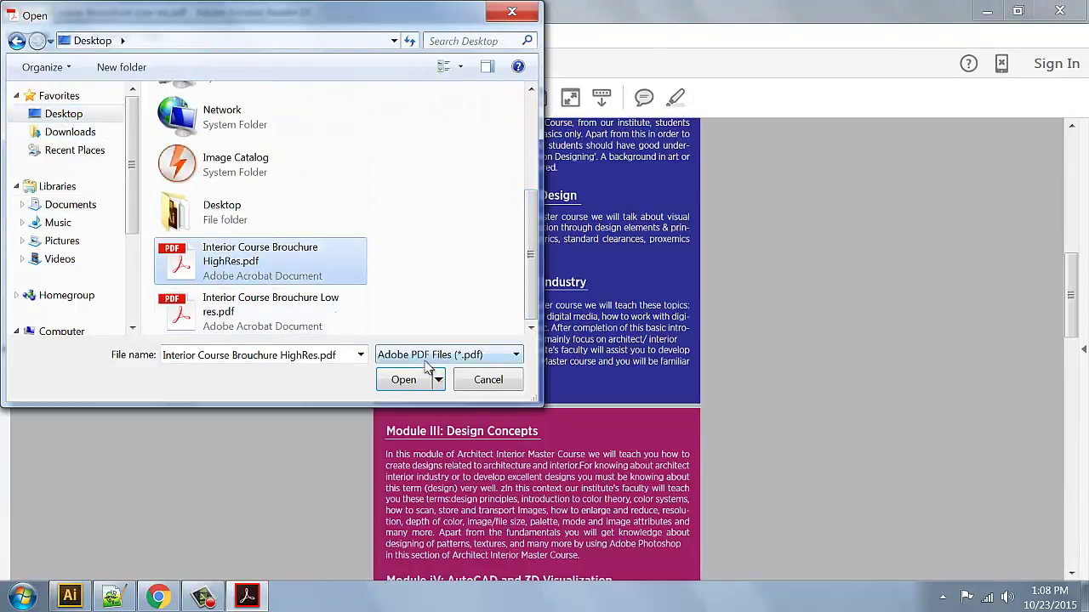
{"action": "left_click", "coordinate": [406, 380]}
- Scroll through the HighRes brochure down to page 5
{"action": "scroll", "coordinate": [522, 322], "scroll_direction": "down", "scroll_amount": 5}
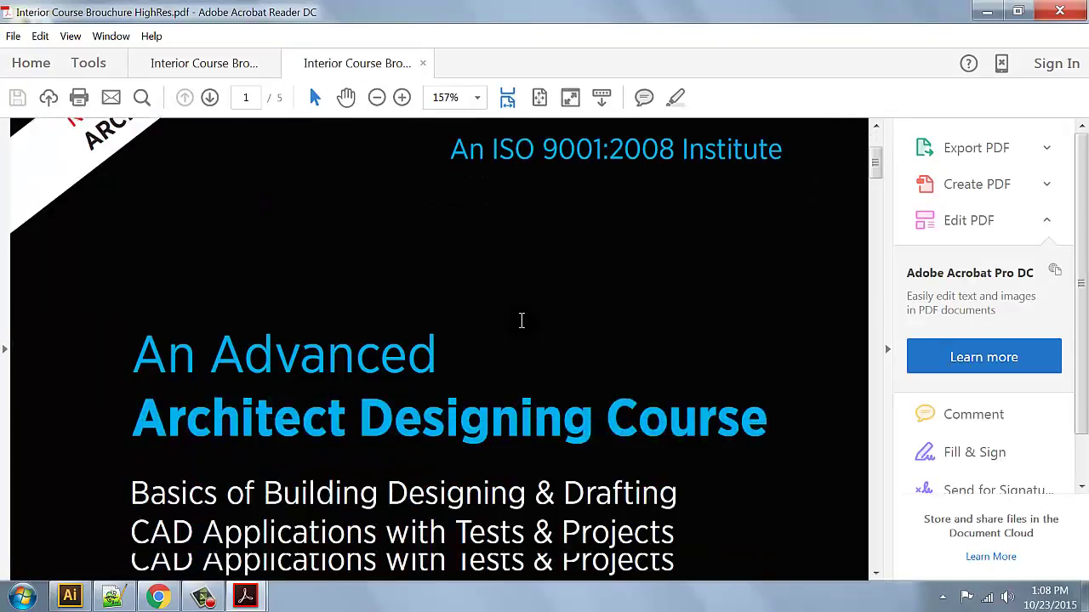
{"action": "scroll", "coordinate": [522, 320], "scroll_direction": "down", "scroll_amount": 5}
{"action": "scroll", "coordinate": [732, 333], "scroll_direction": "down", "scroll_amount": 2}
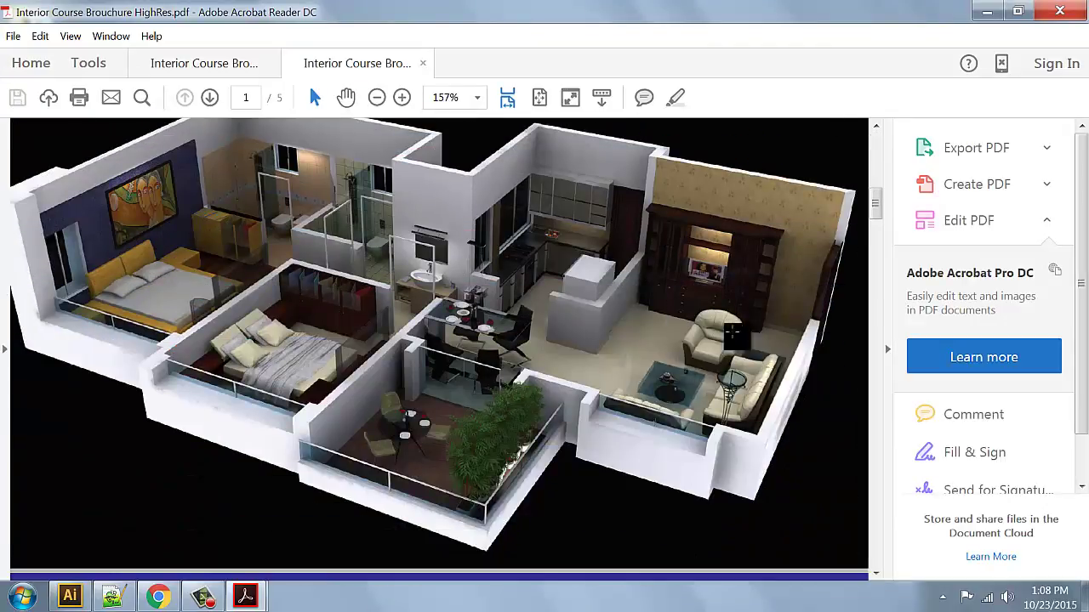
{"action": "left_click_drag", "start_coordinate": [875, 203], "coordinate": [855, 517]}
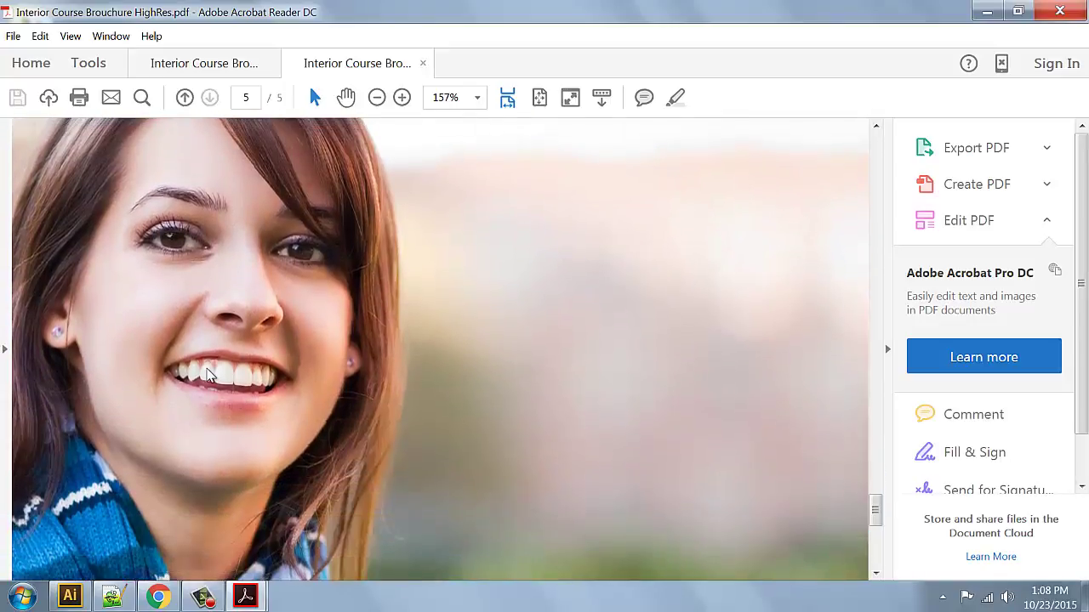